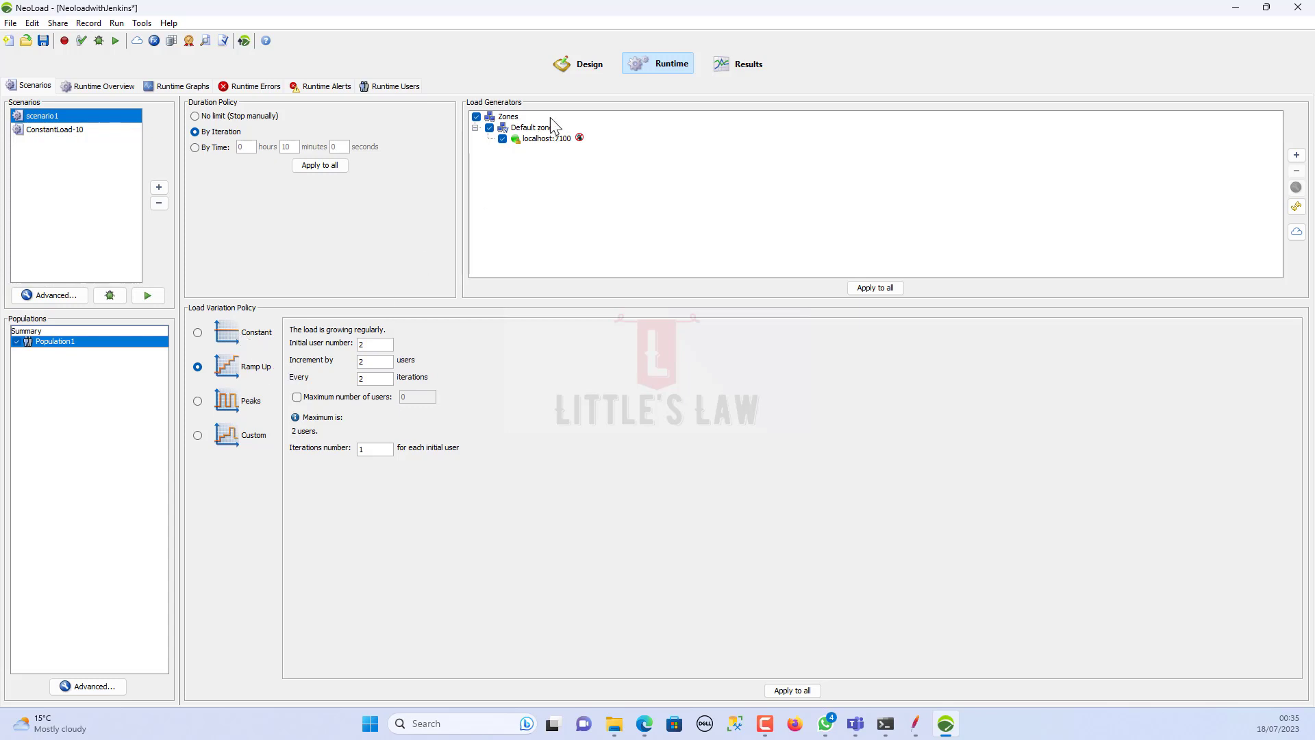
Step: Switch from Runtime to the Design view's User Paths page showing the API user path
click(561, 61)
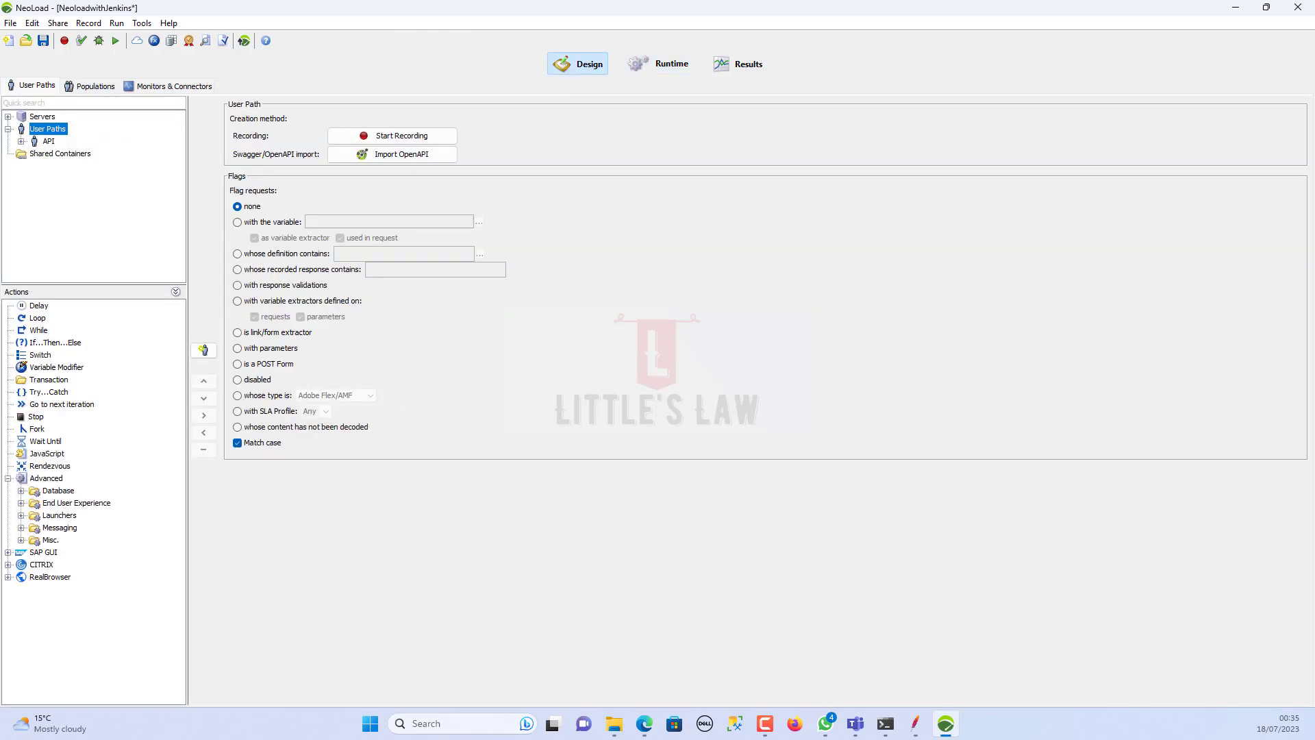
Step: Expand the API user path and its Actions container to view the Catalog request
click(22, 141)
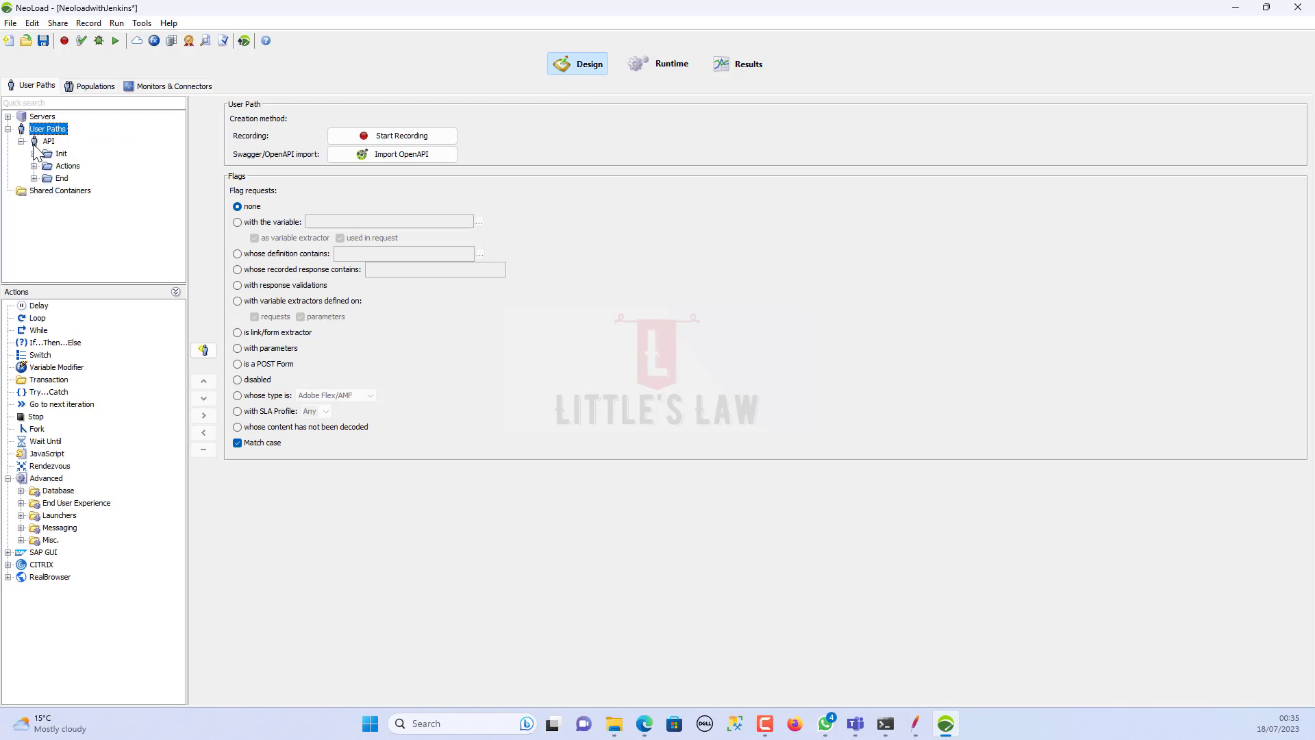
click(38, 143)
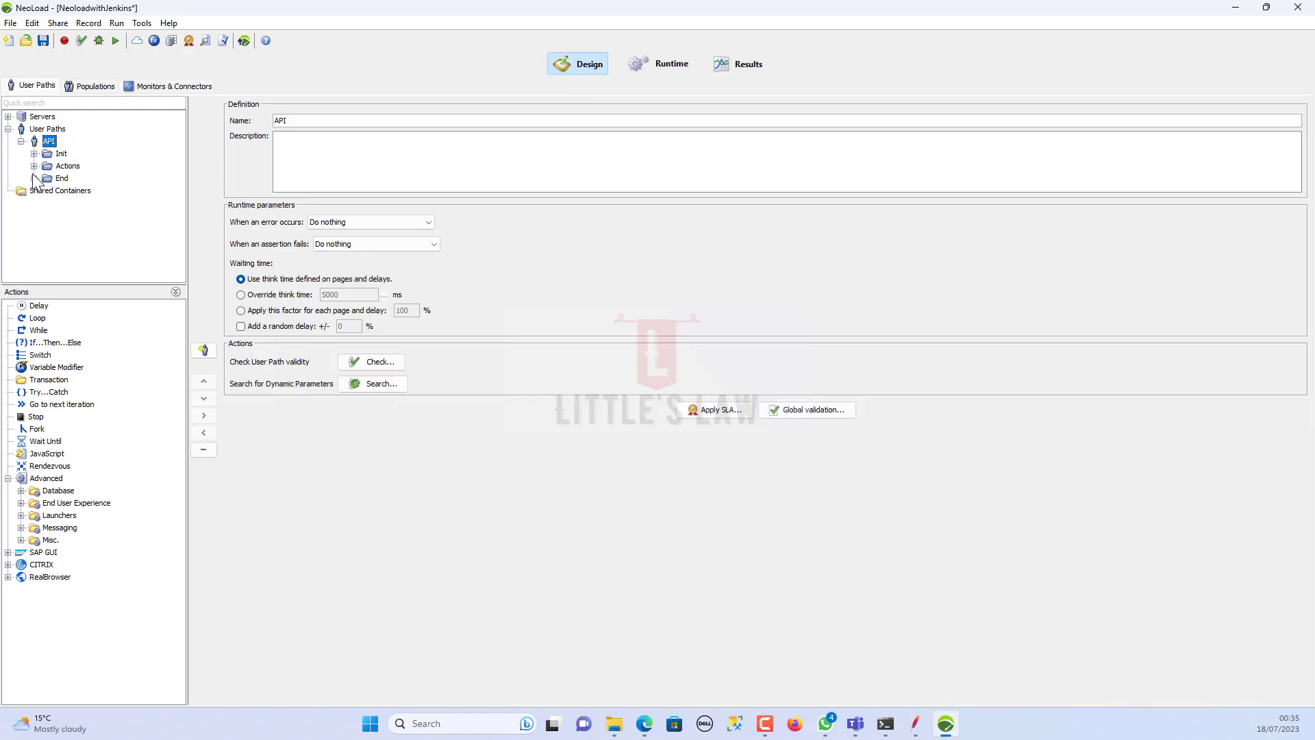
click(33, 166)
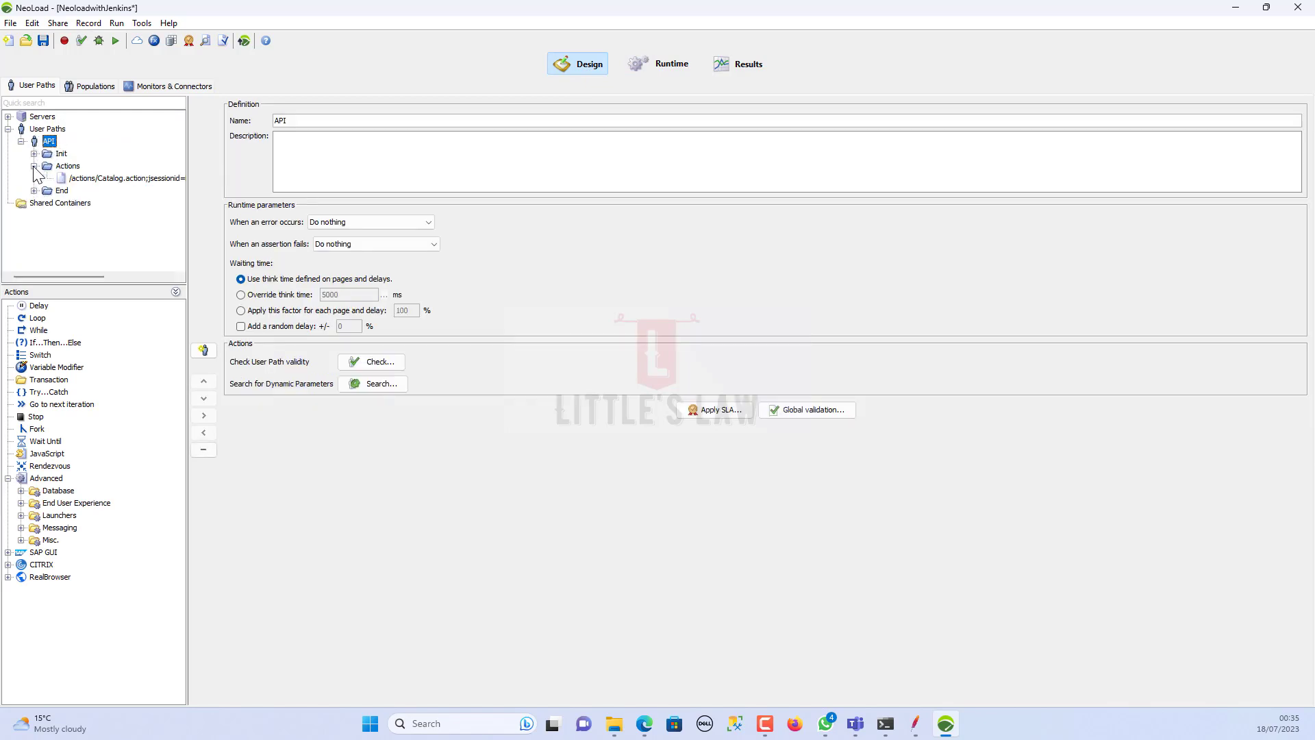
click(72, 179)
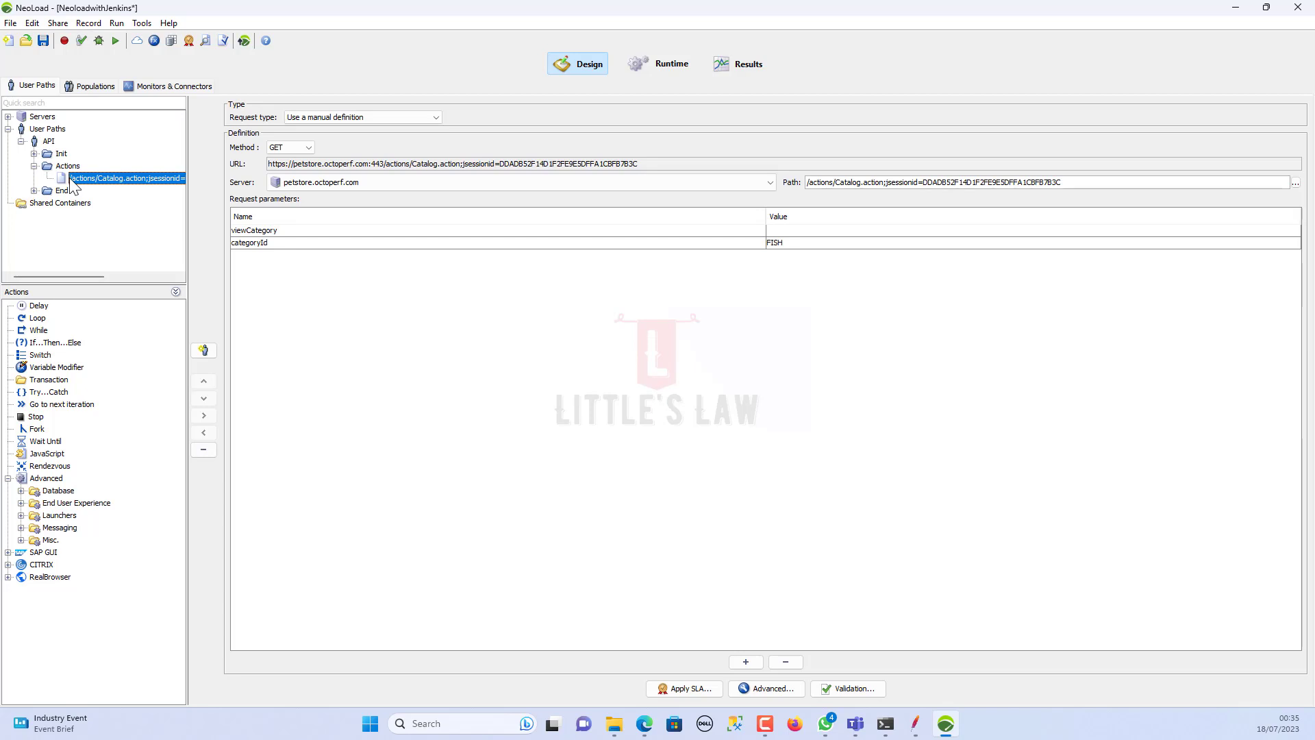
Step: Review Population1 and the localhost monitoring agent, then go back to Runtime
click(92, 86)
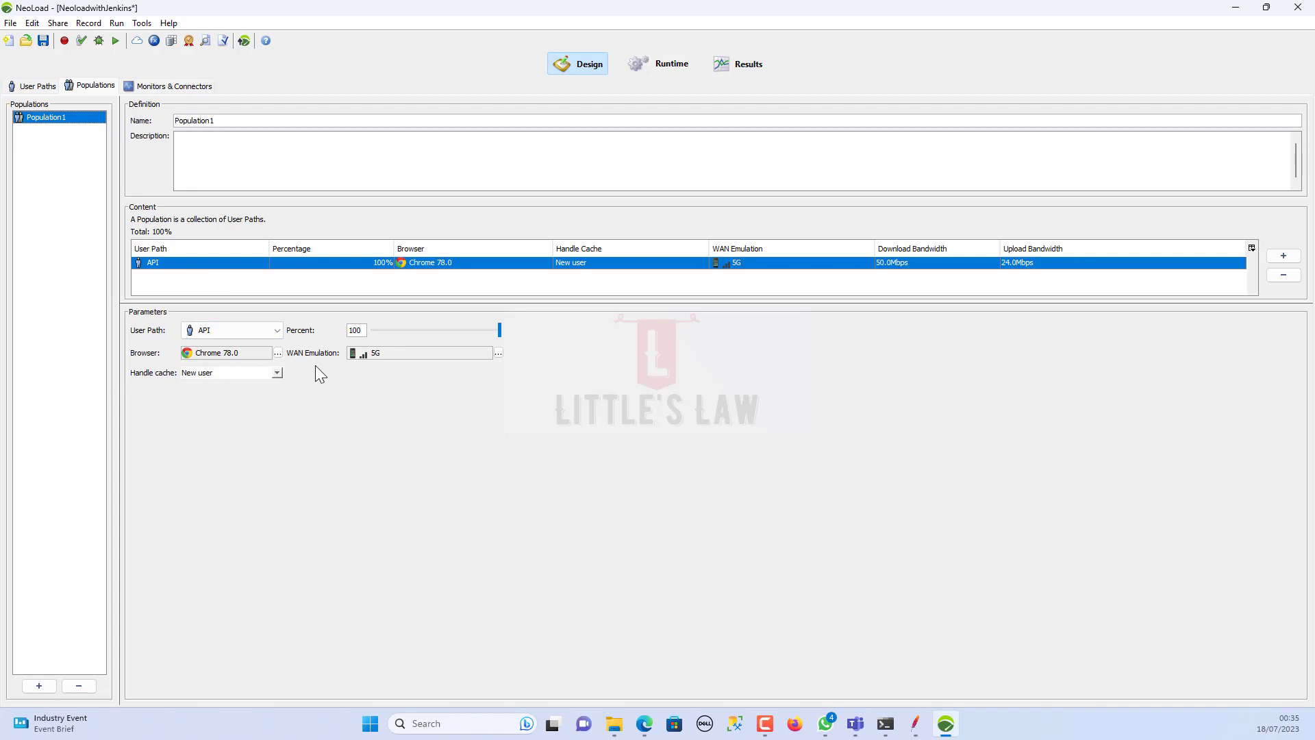
click(154, 86)
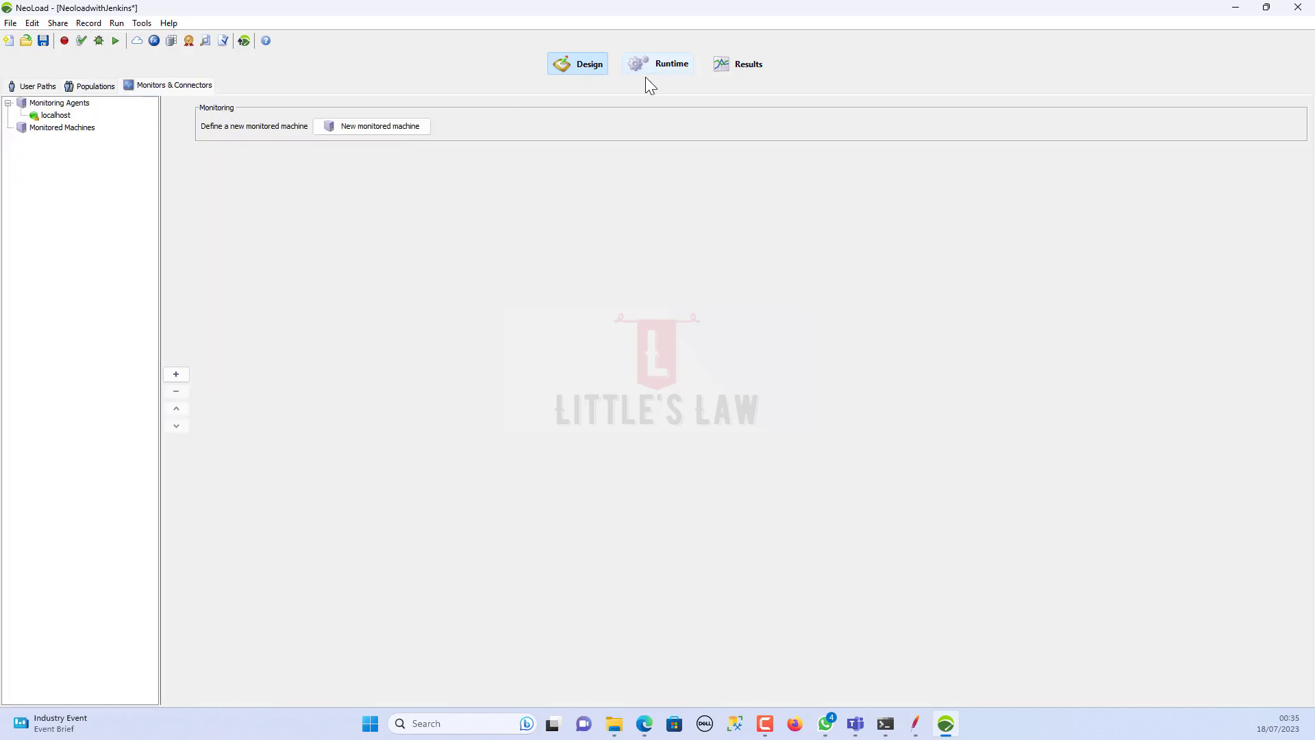
click(663, 66)
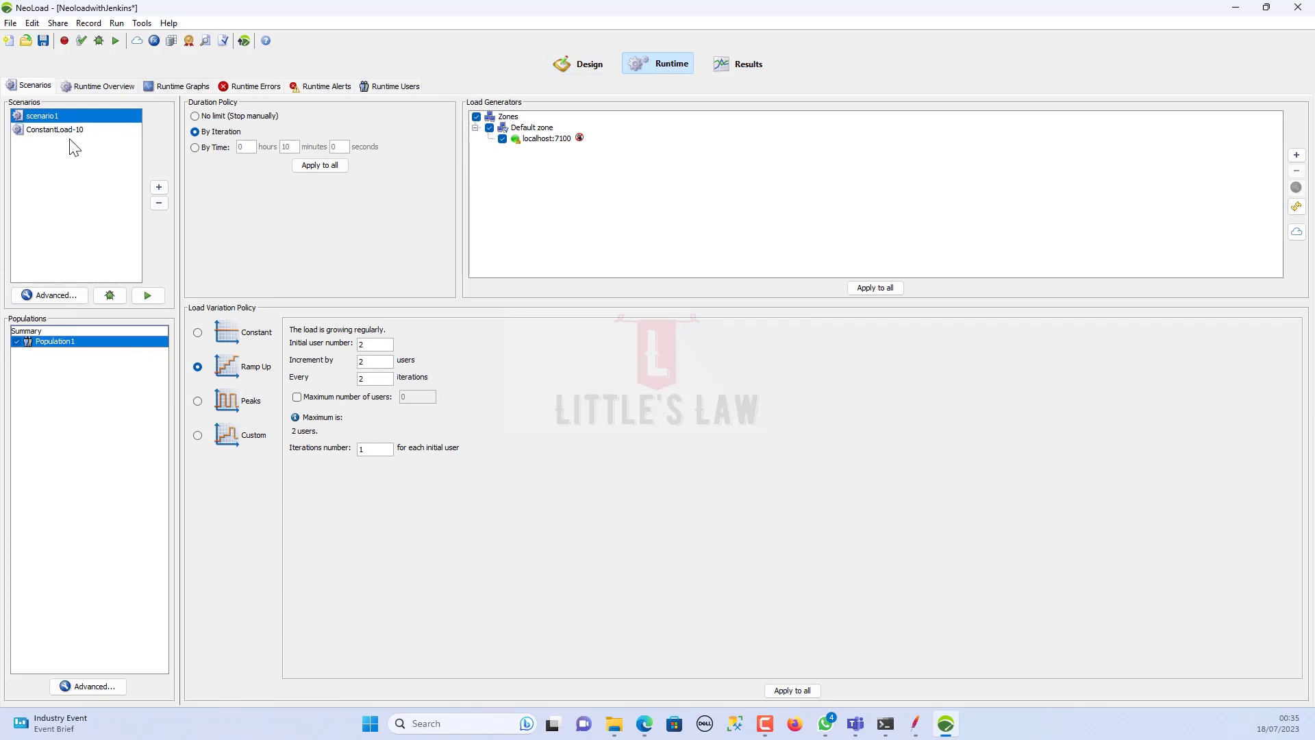
Step: Create a new scenario named 'RampUp Load Variation Policy'
click(159, 188)
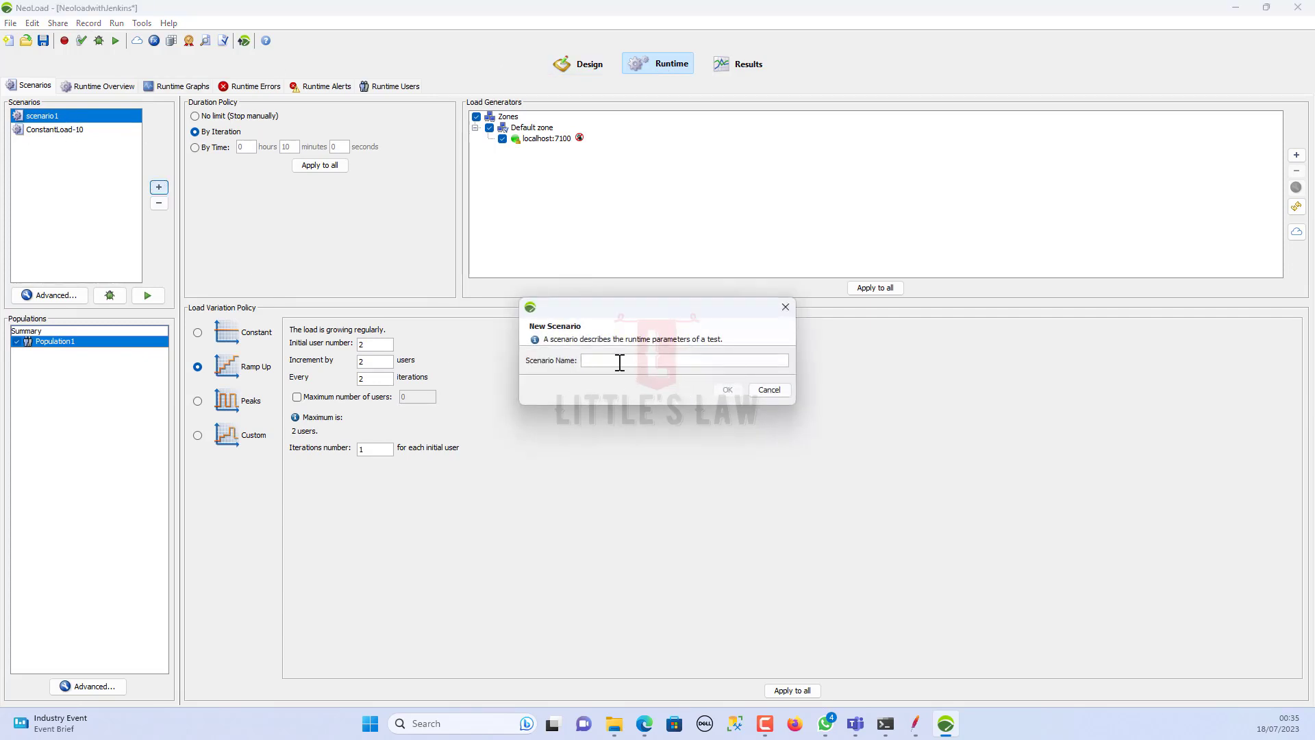
text(RampUp Load Variation Policy)
click(729, 391)
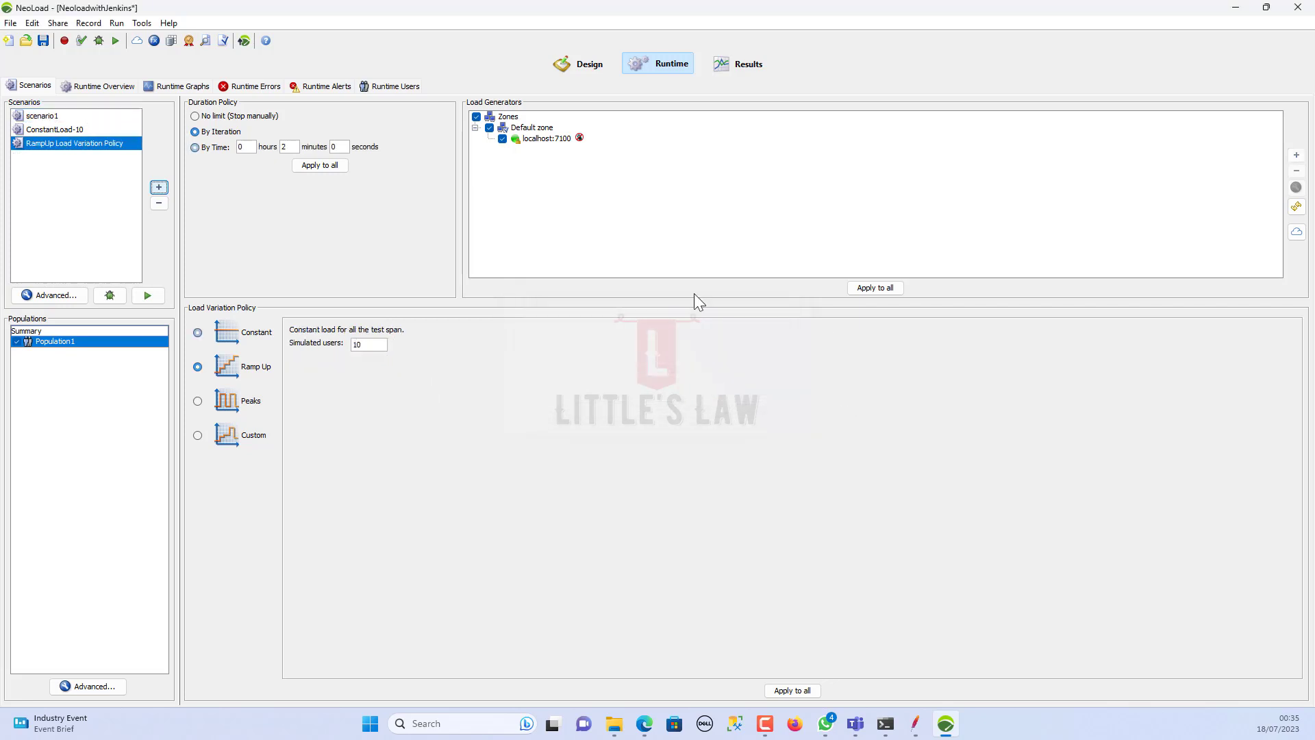
Step: Compare with ConstantLoad-10's settings, then open the new scenario's advanced settings
click(72, 130)
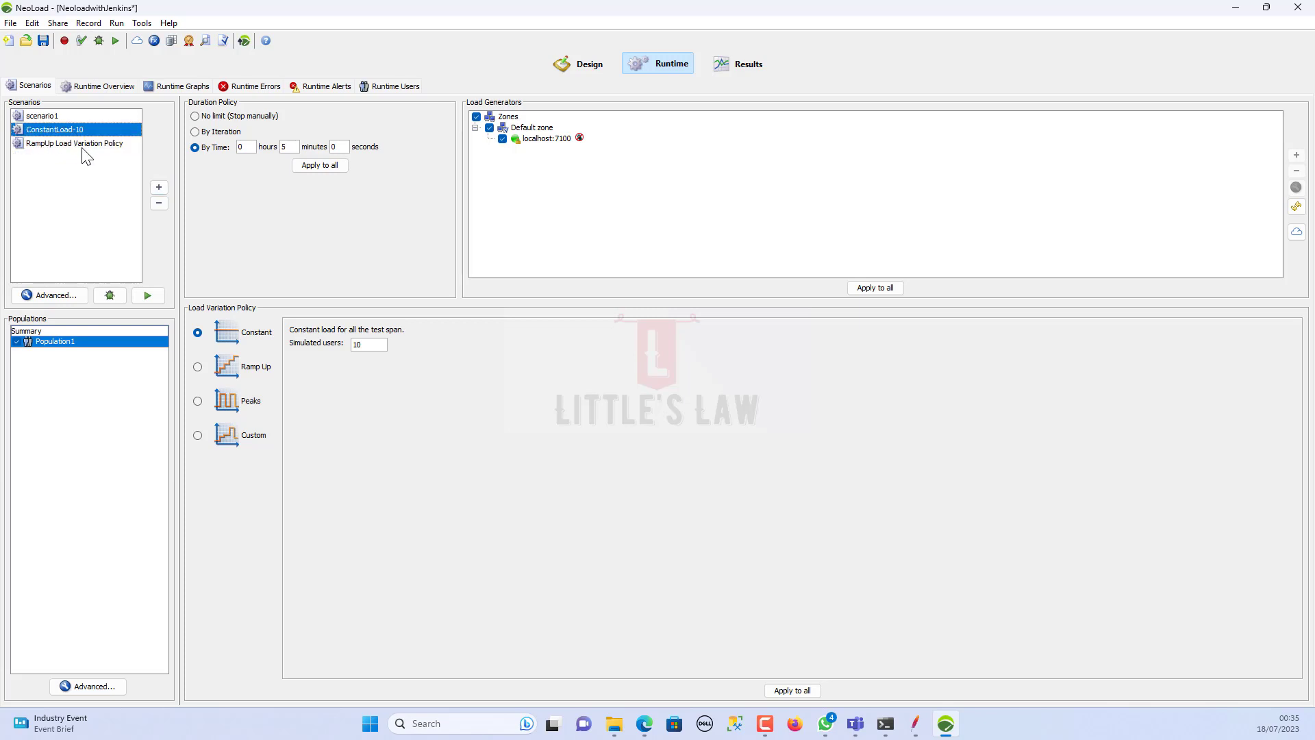
click(83, 147)
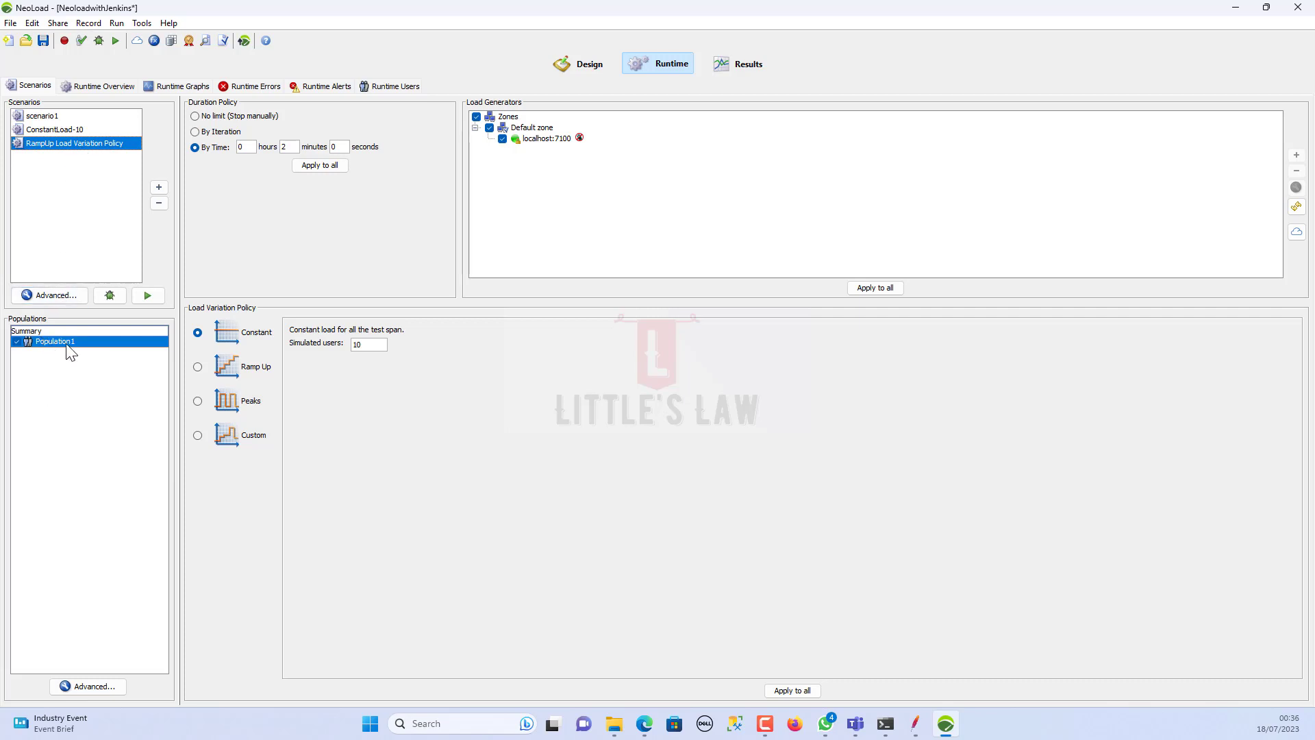
click(65, 302)
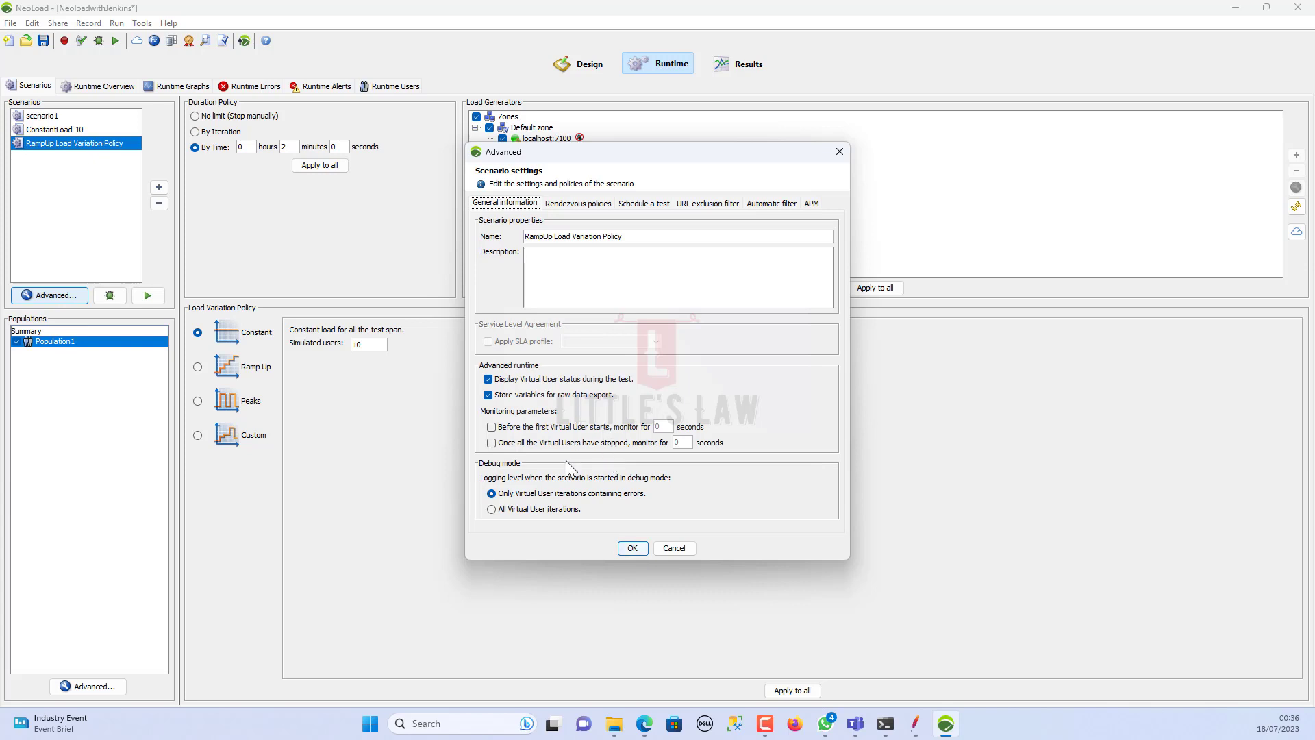
Step: Give the scenario a Ramp Up load (2 users, +2 every 2 minutes) with no duration limit
click(632, 549)
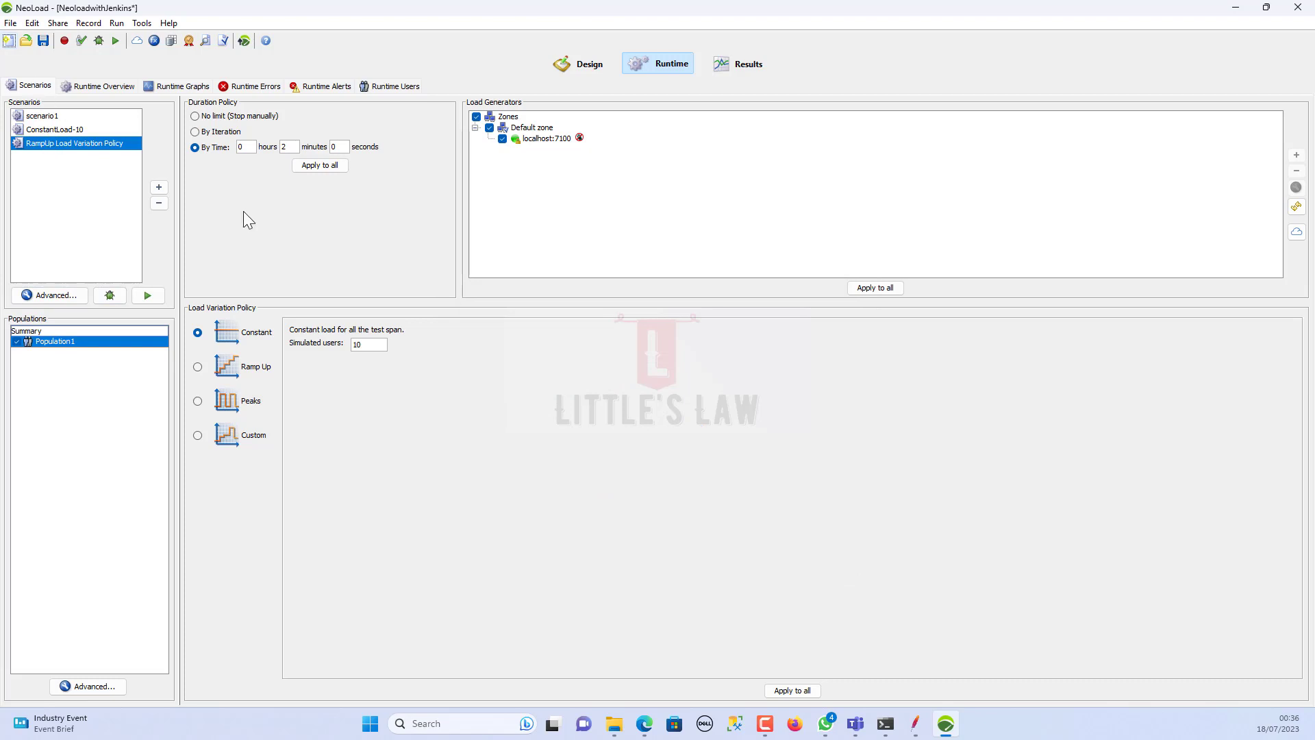
click(197, 368)
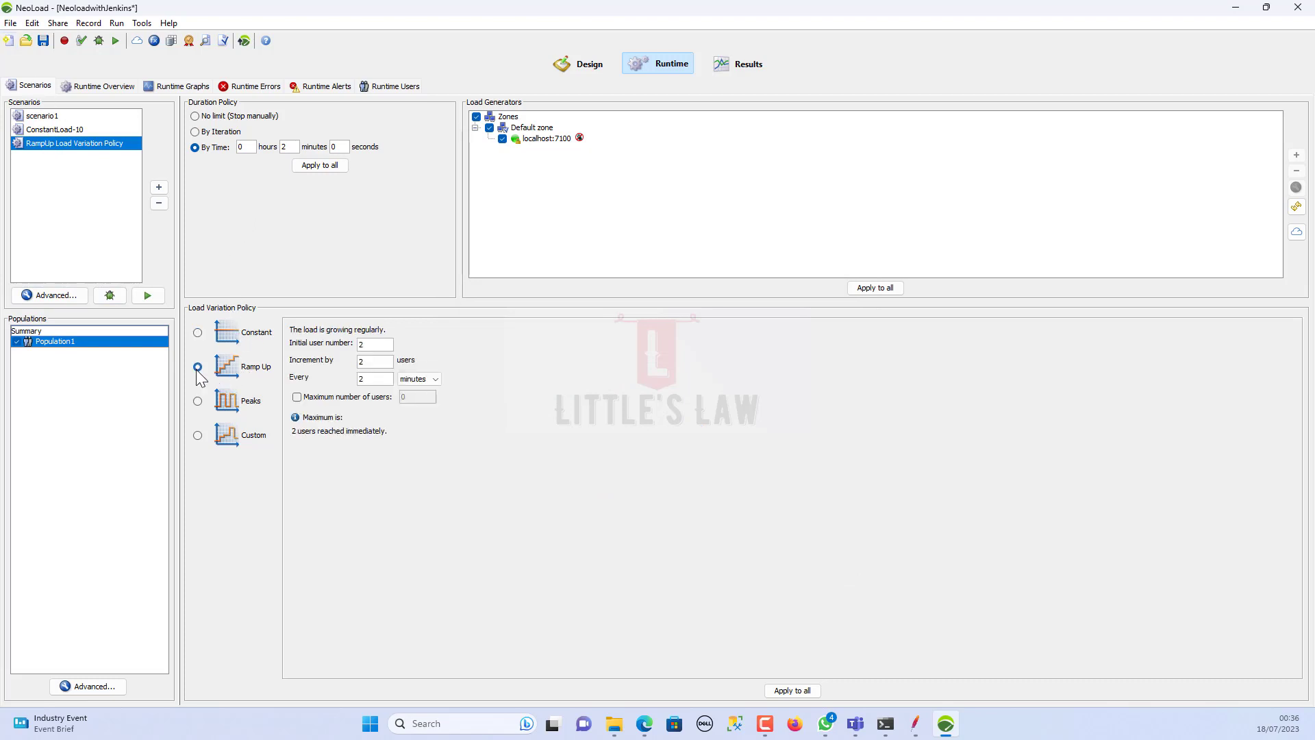
click(211, 132)
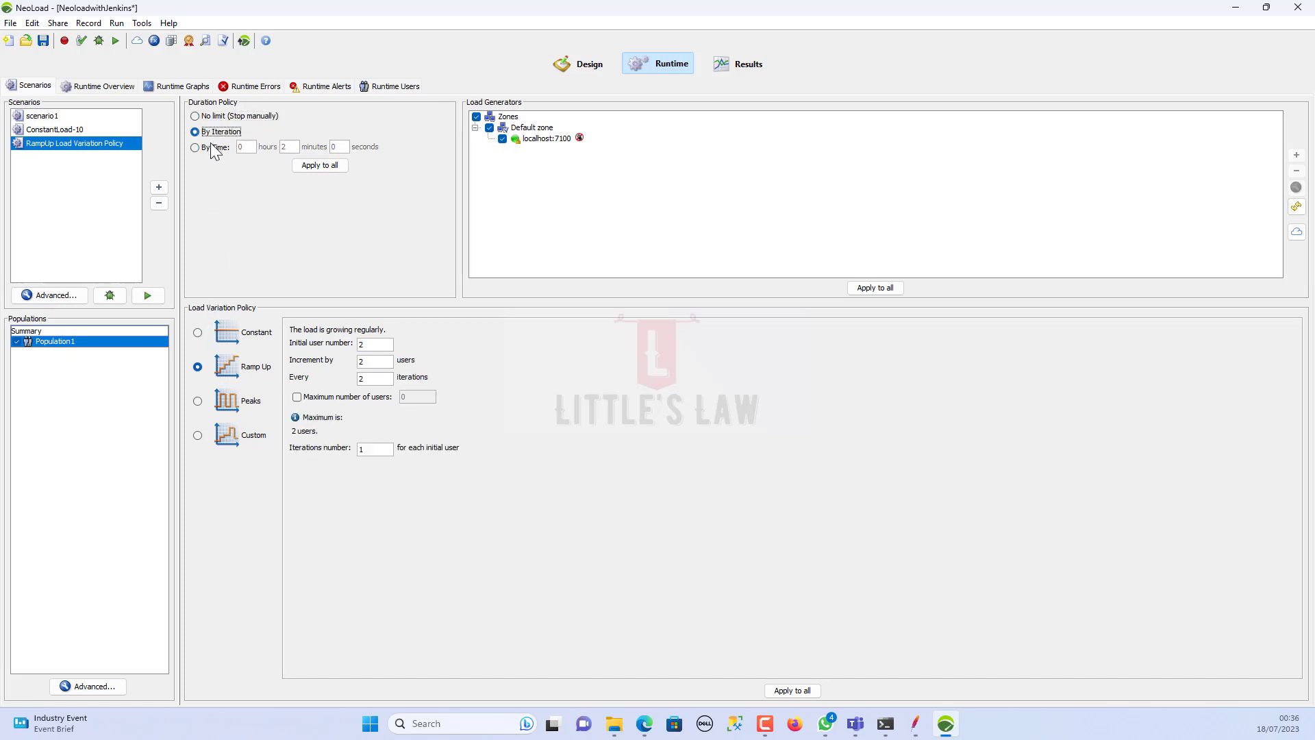
click(213, 148)
click(209, 117)
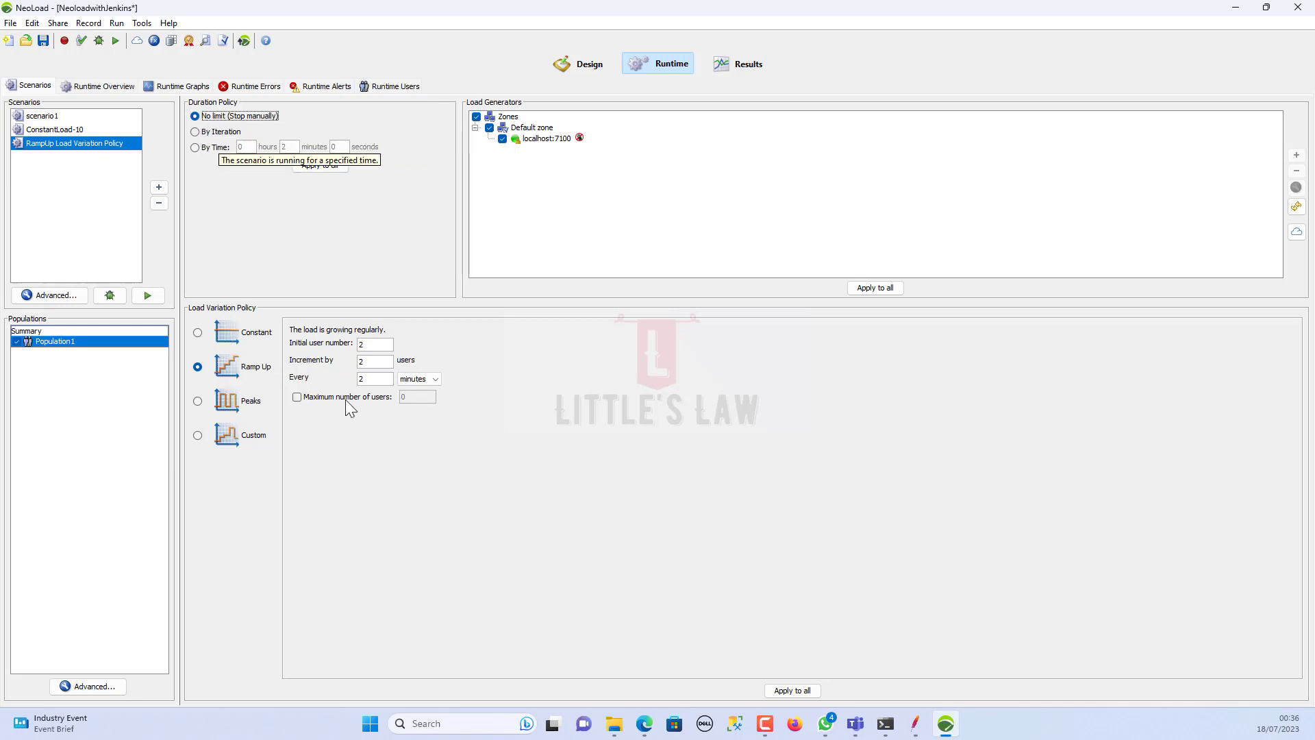
Step: Set the initial user number, increment and interval values to 1
click(230, 370)
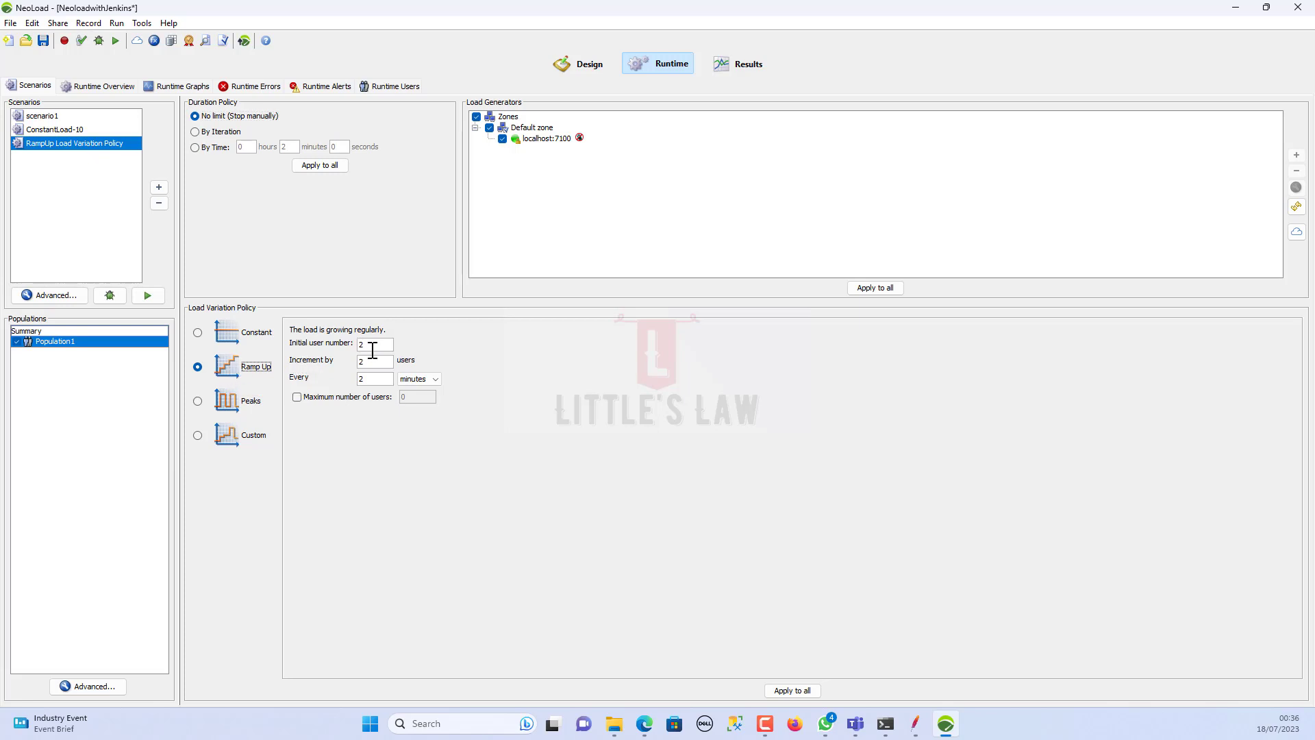
drag(367, 345, 335, 362)
drag(370, 379, 337, 379)
drag(368, 345, 271, 339)
text(1)
drag(373, 361, 301, 372)
drag(373, 379, 320, 377)
text(1)
Step: Make the interval unit seconds and cap the ramp-up at a maximum of 10 users
click(432, 380)
click(425, 401)
click(352, 404)
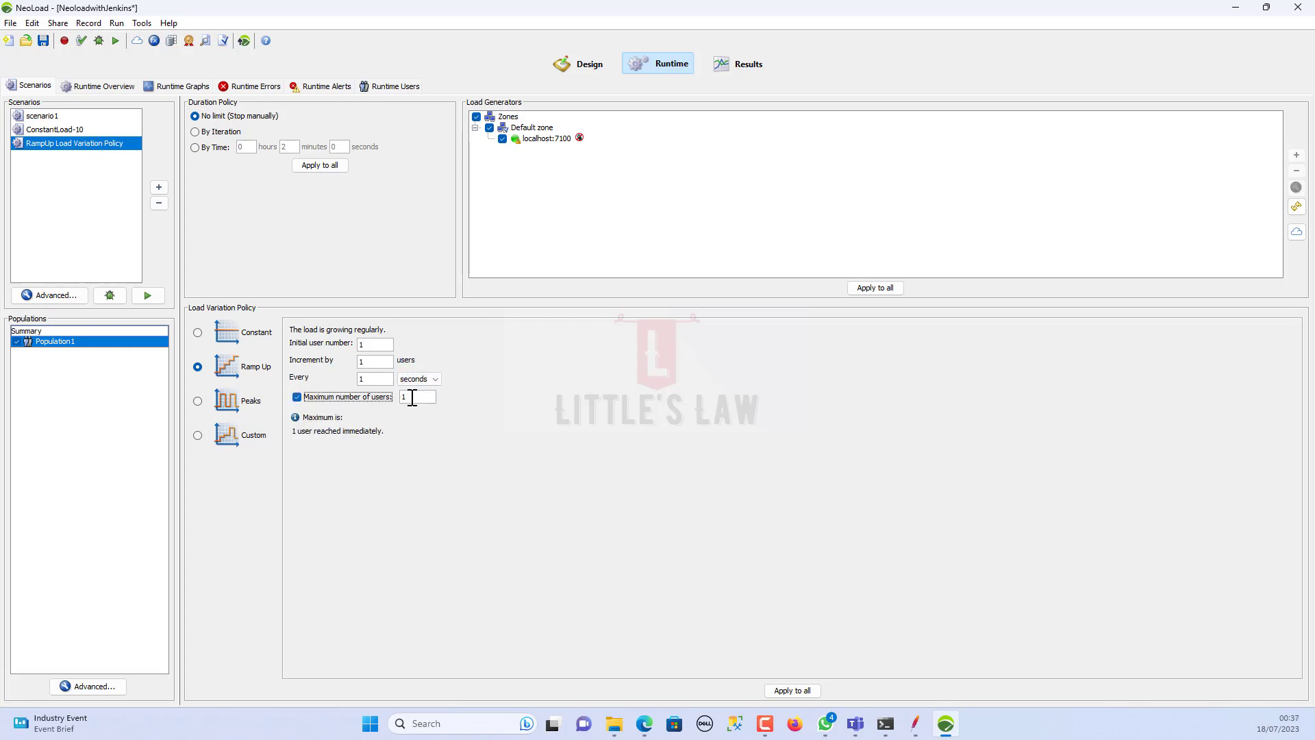
click(413, 397)
text(10)
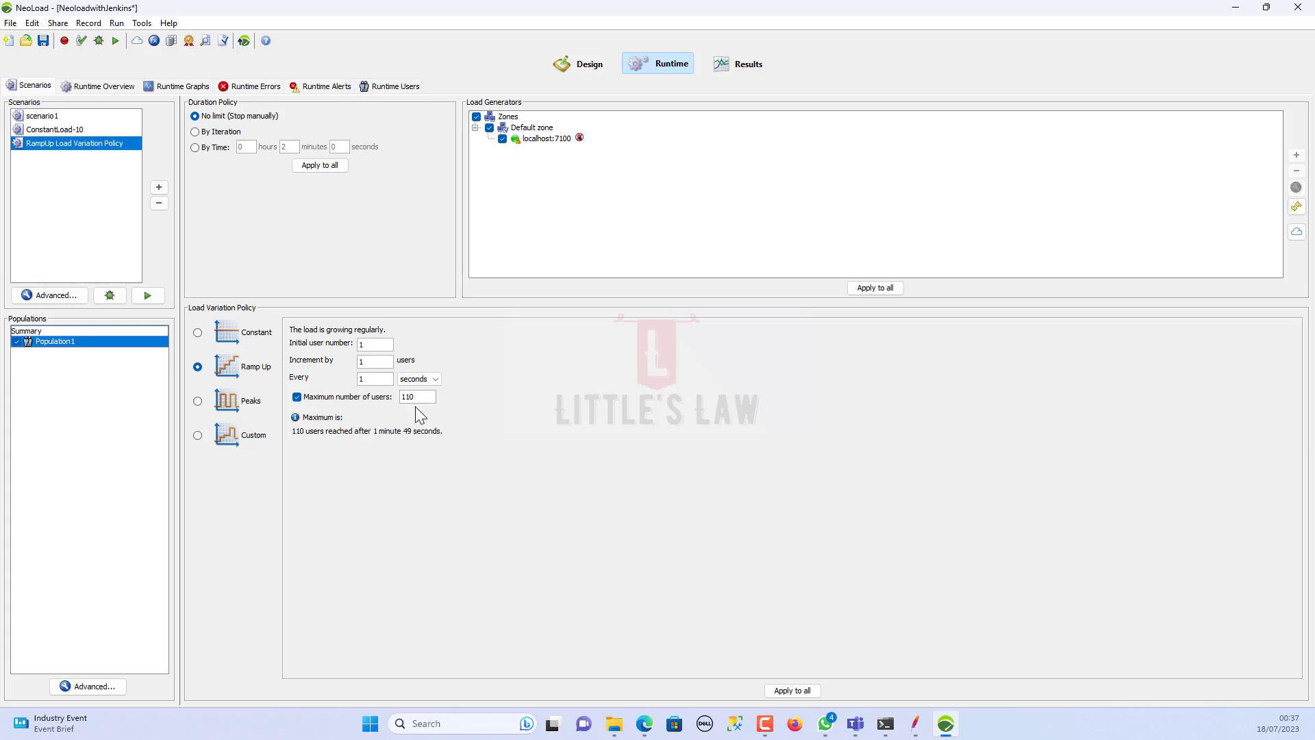
drag(415, 397, 385, 399)
text(10)
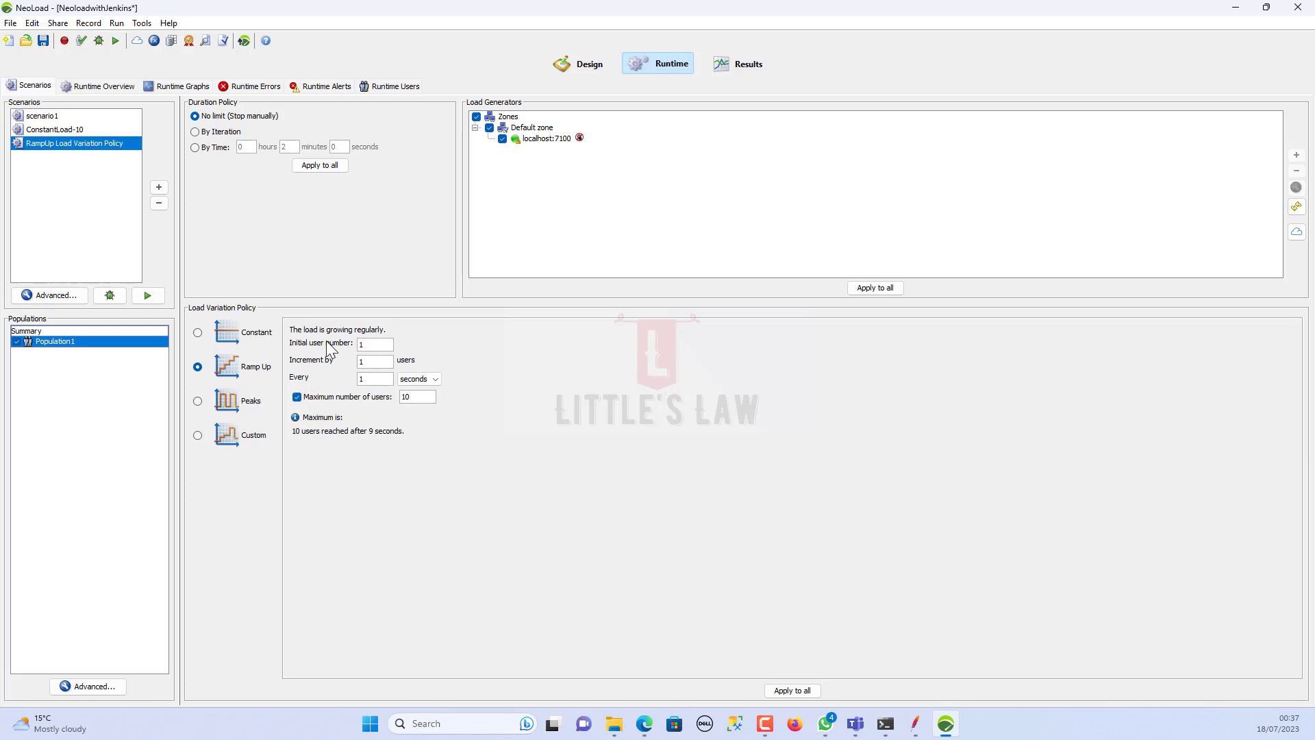
Step: Apply the ramp-up (start 1, +1 per second, max 10) to all populations, confirming Yes
drag(376, 343, 356, 378)
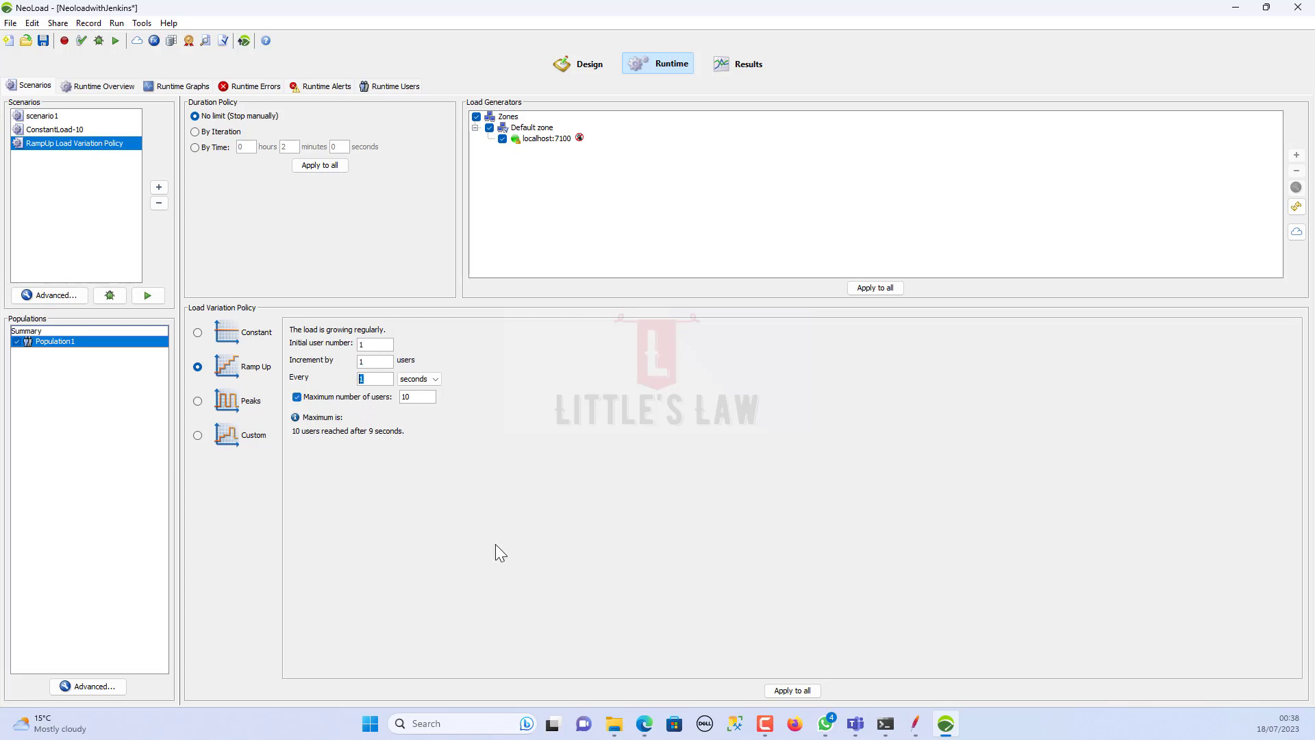
click(798, 692)
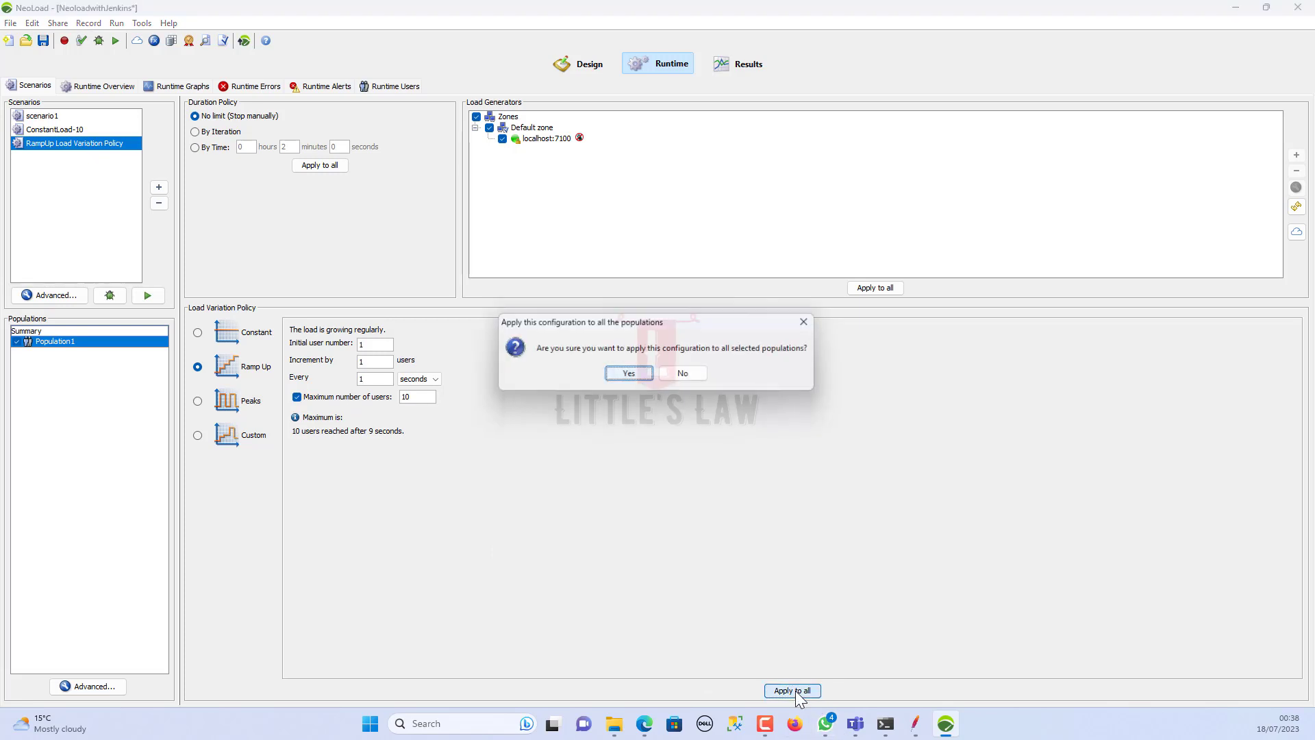
click(629, 374)
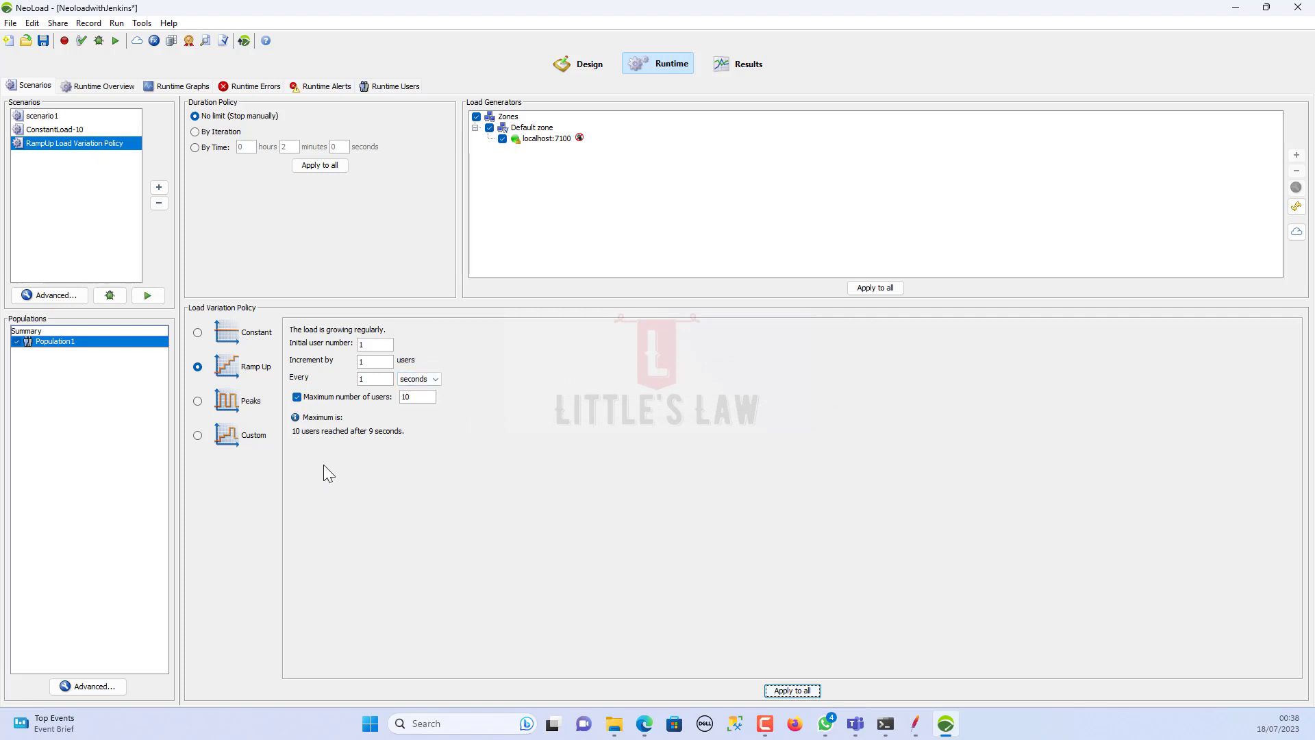
Step: Run the RampUp Load Variation Policy scenario with NeoLoad Web data transfer turned off
click(116, 41)
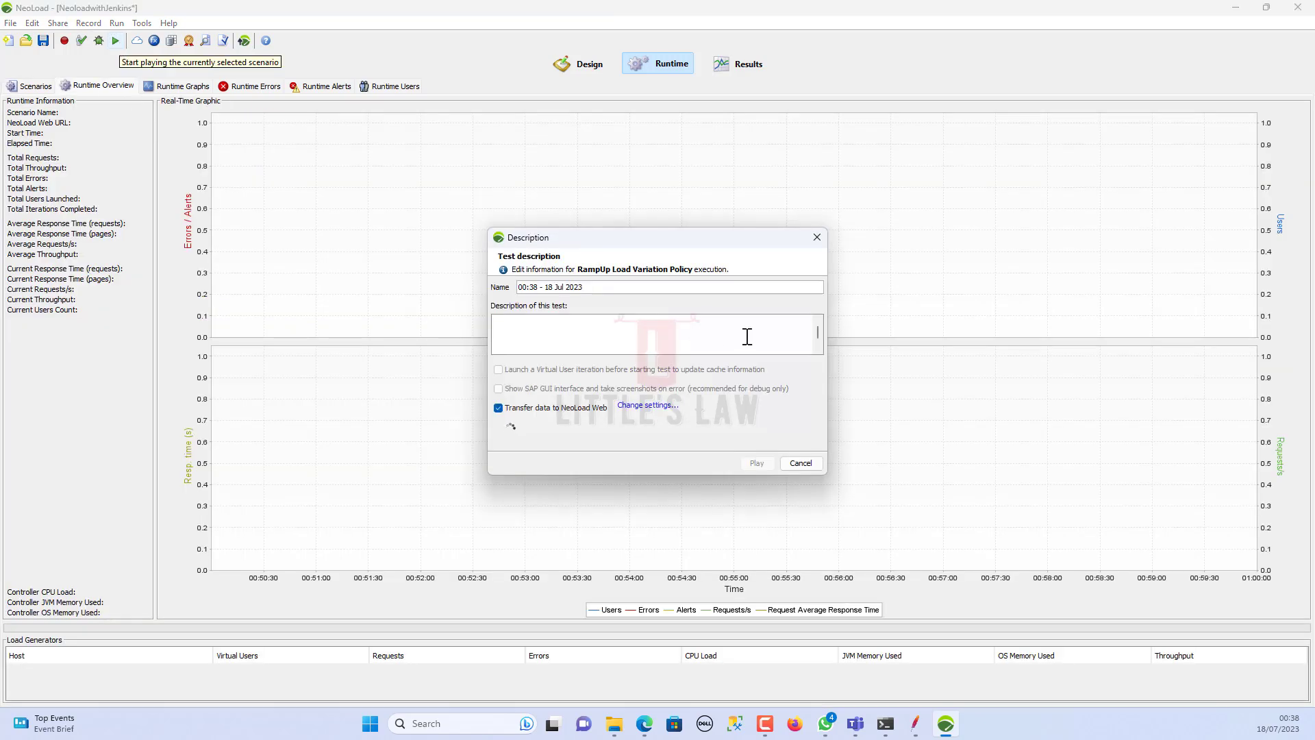
click(499, 423)
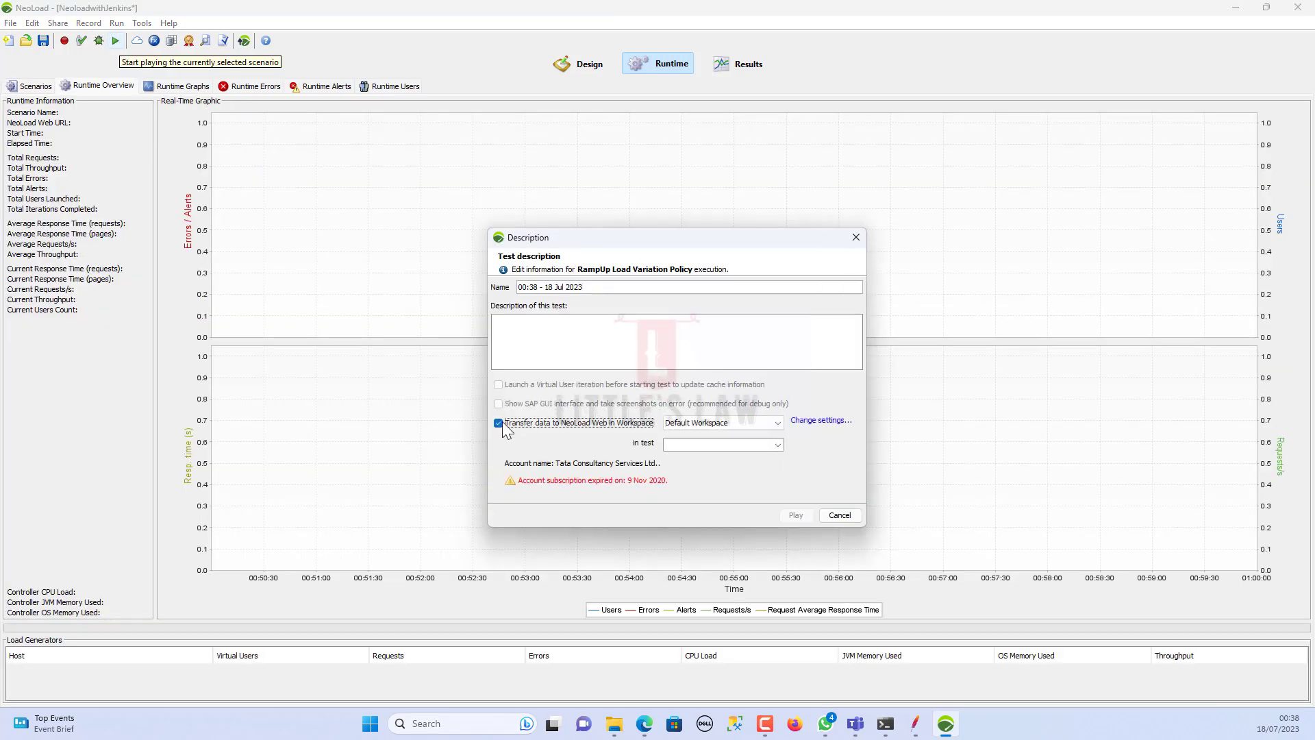
click(792, 516)
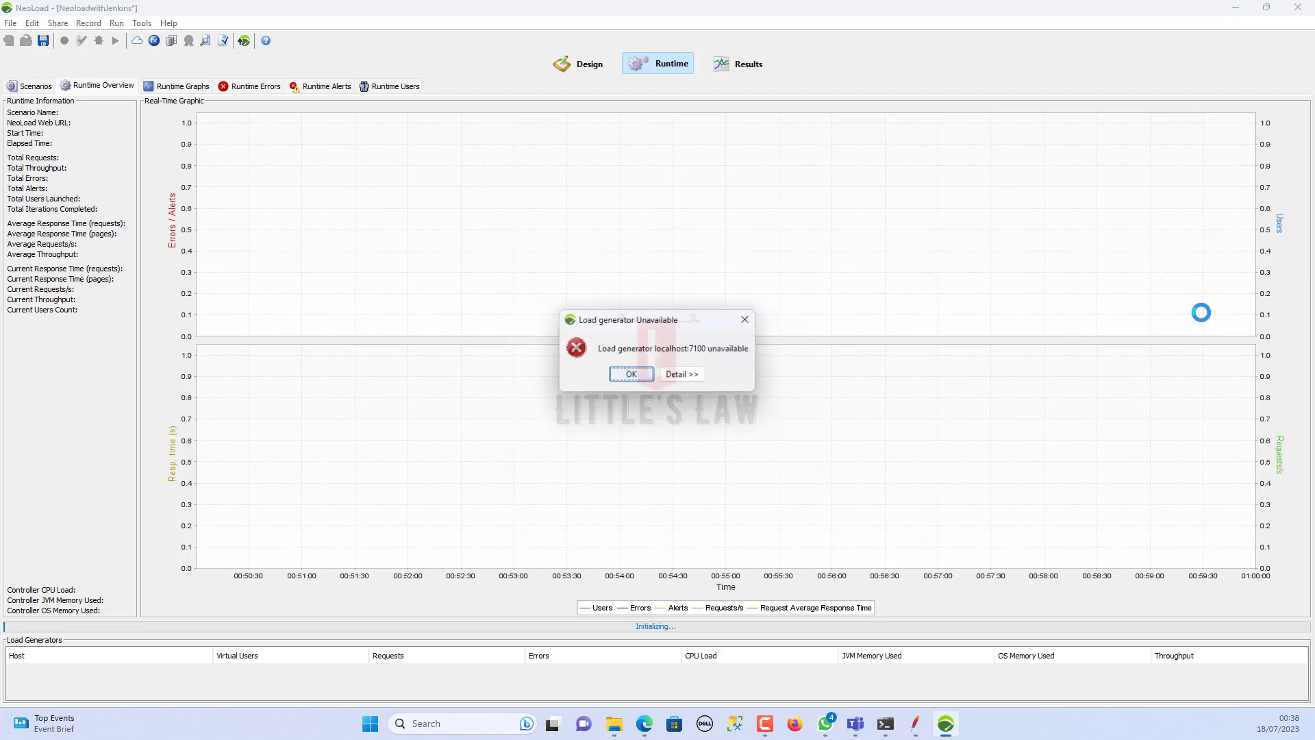
Step: Dismiss the 'Load generator Unavailable' and 'No Load Generator' messages so the run reaches 10 users
click(647, 378)
click(657, 375)
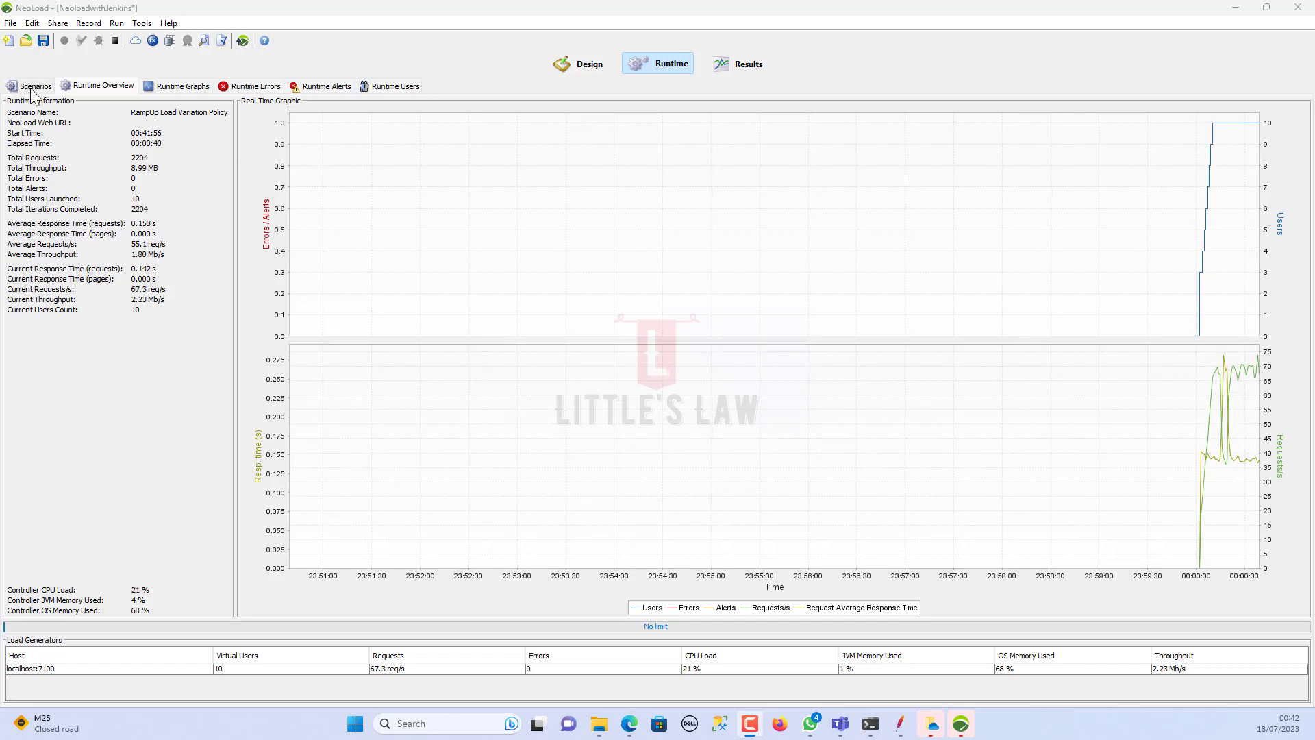
Step: Stop the test without copying graph boards, check the Passed summary, and return to Runtime
click(115, 41)
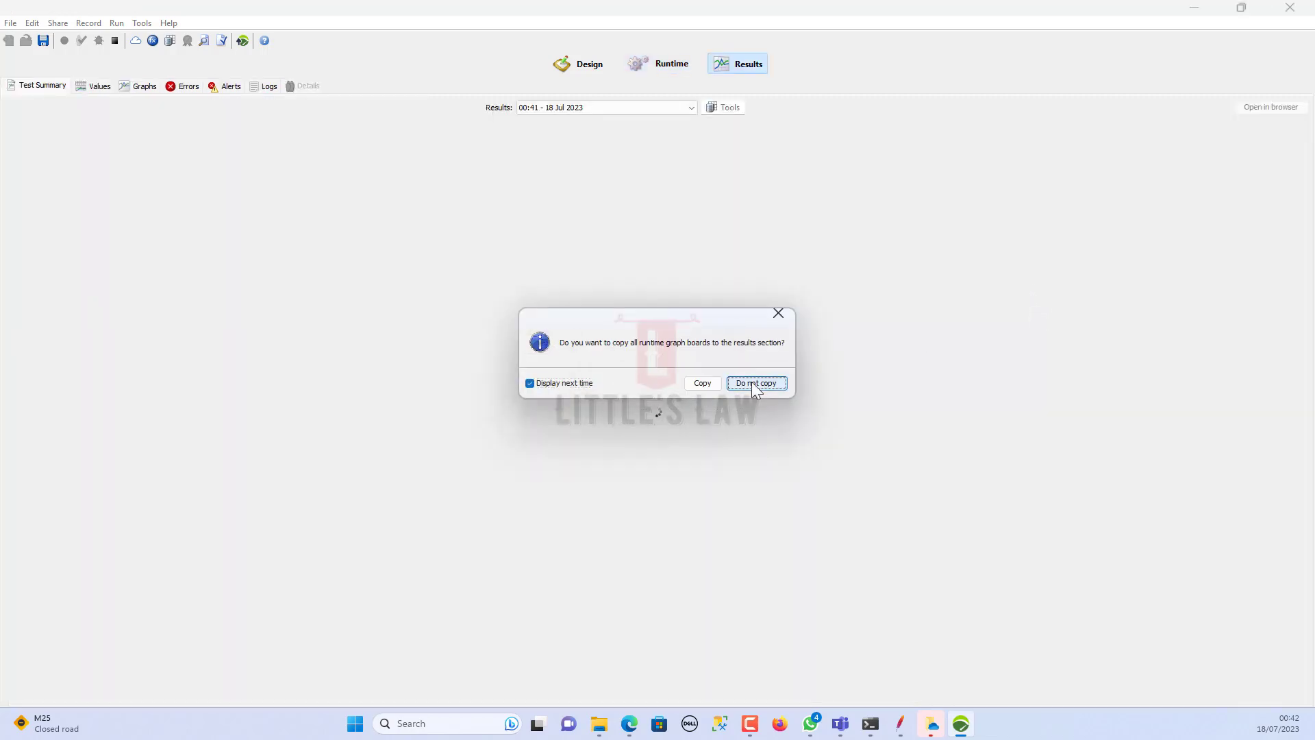
click(755, 383)
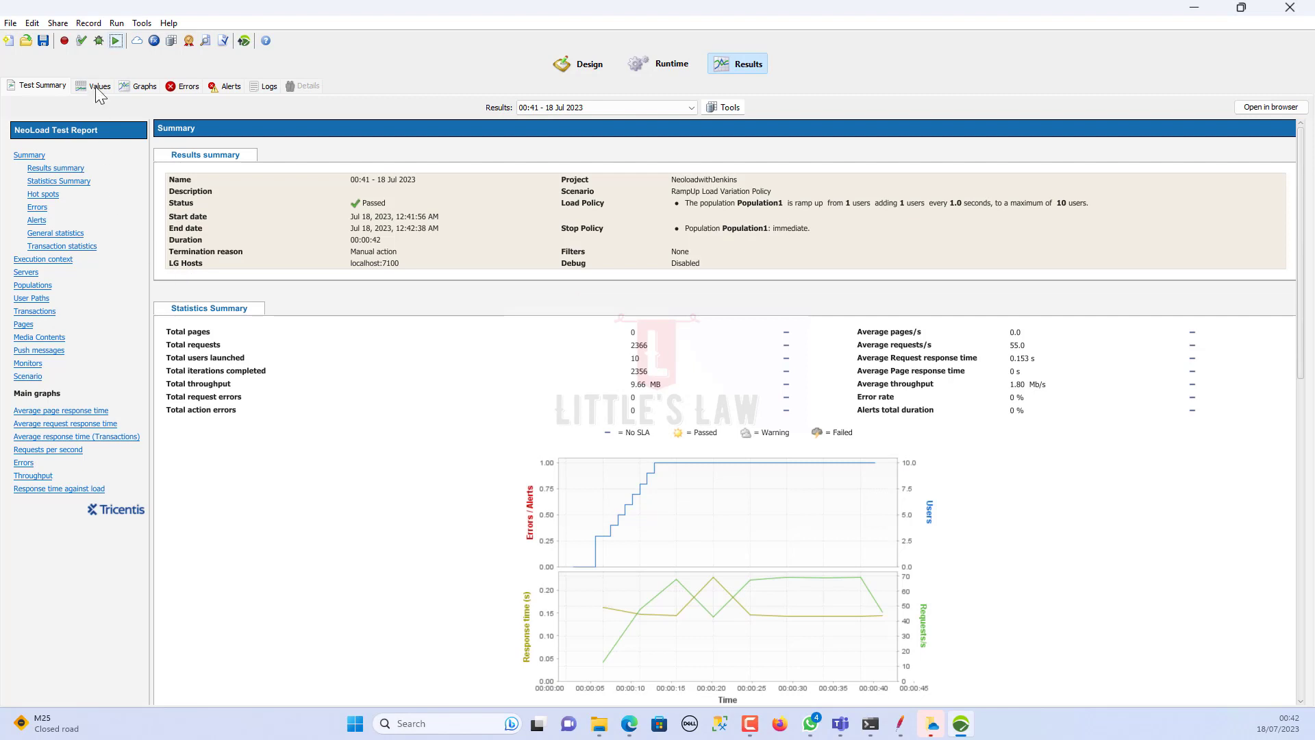
click(660, 65)
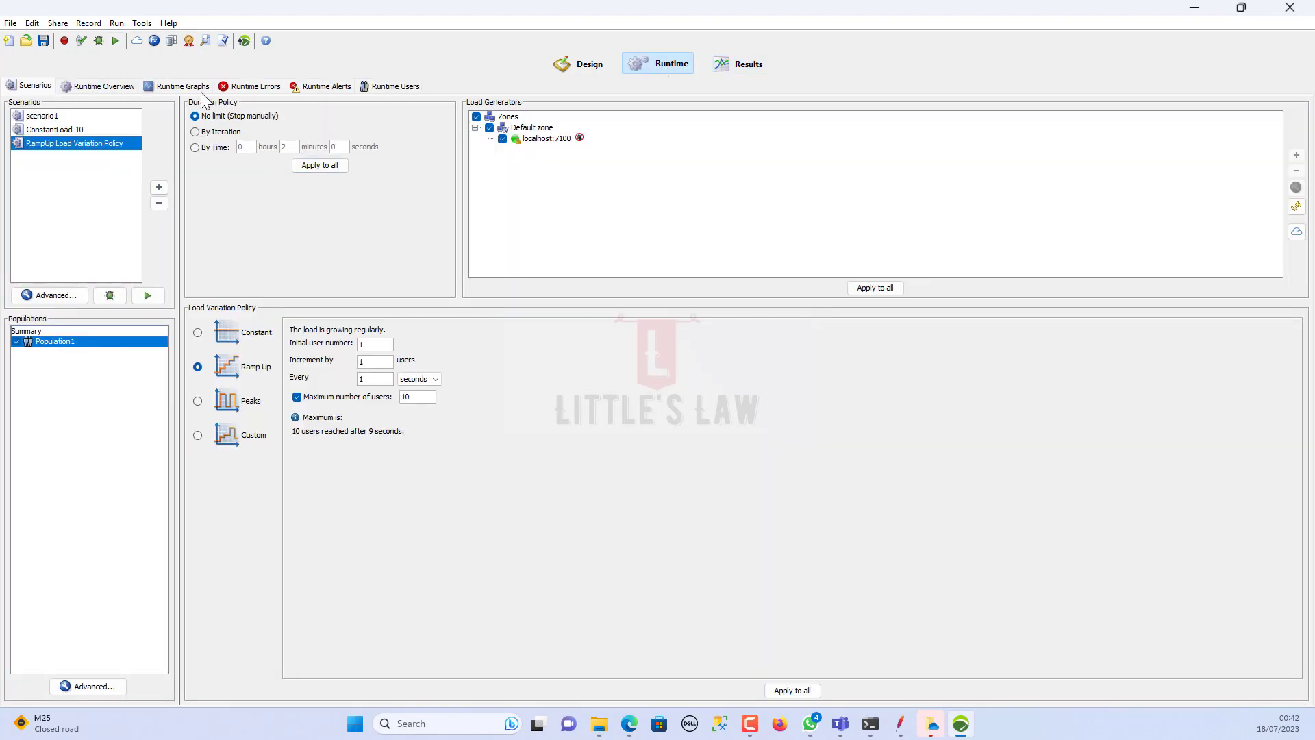
Step: Switch the duration policy back and forth between No limit and By Iteration
click(212, 132)
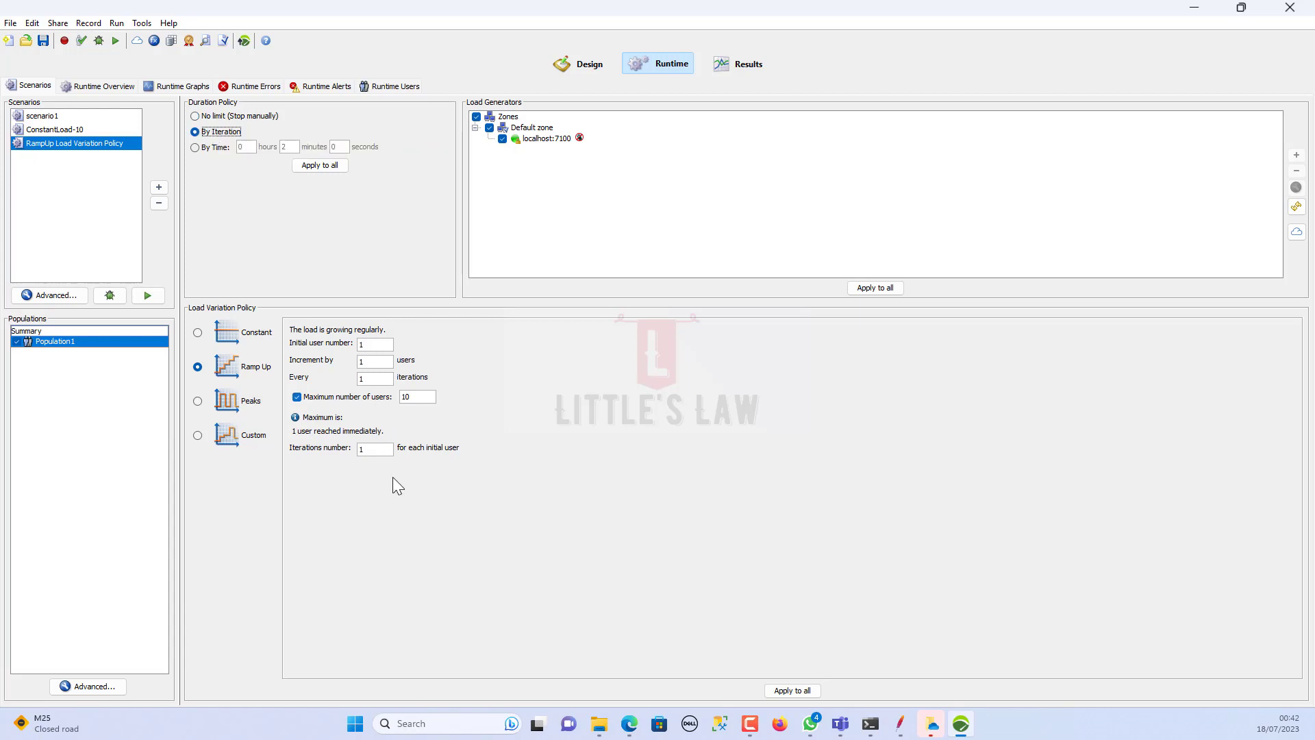
click(218, 117)
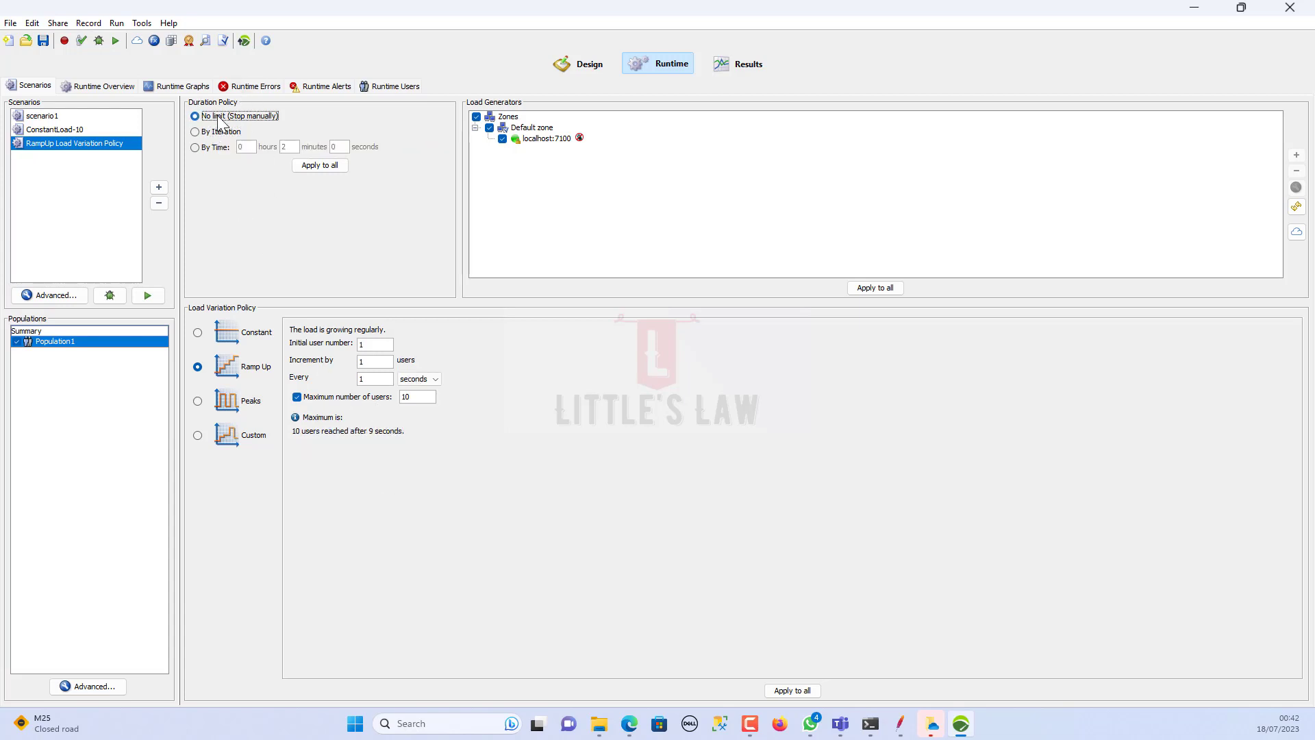
click(217, 134)
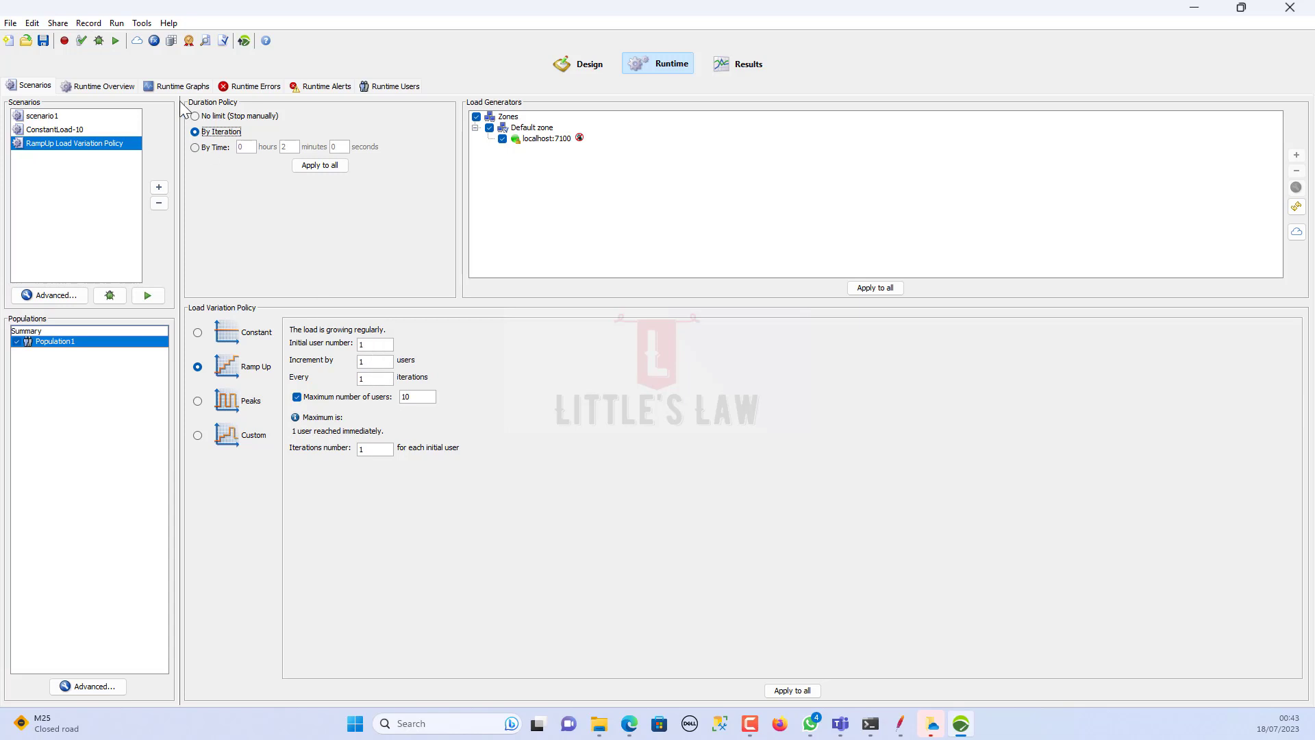
click(233, 117)
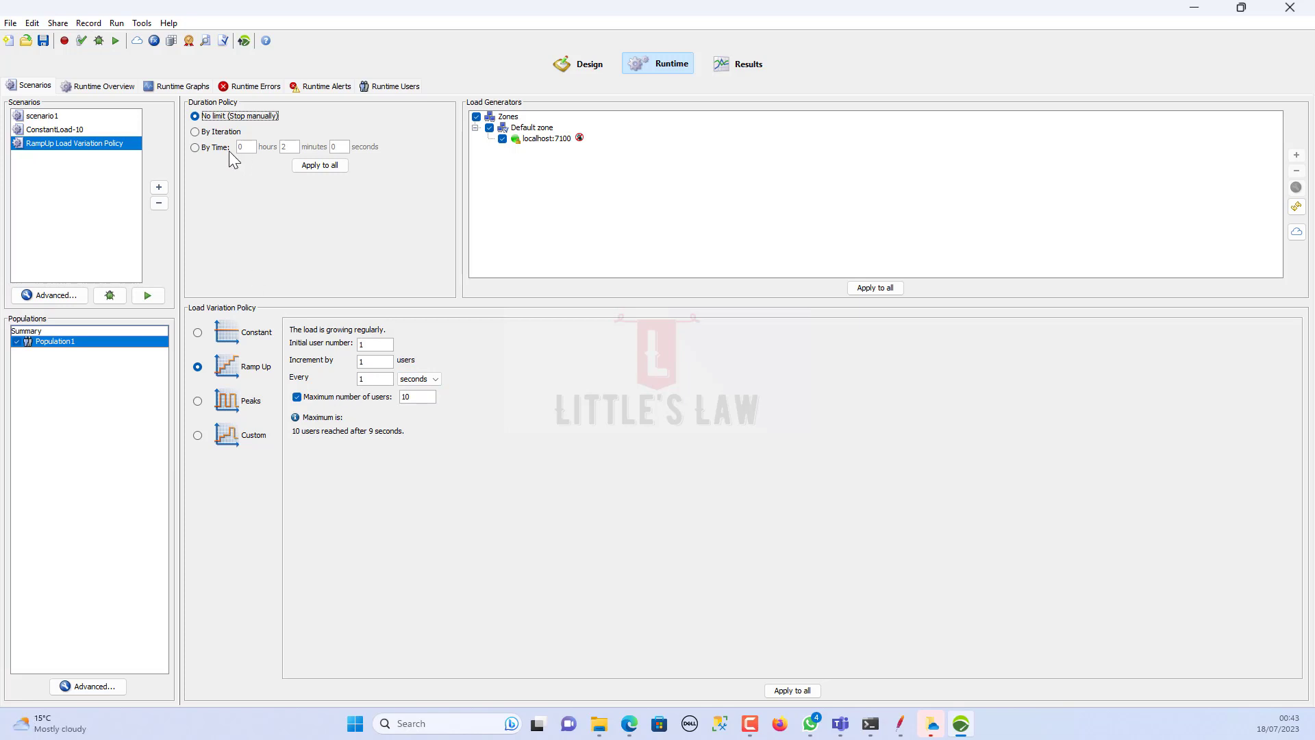
click(218, 132)
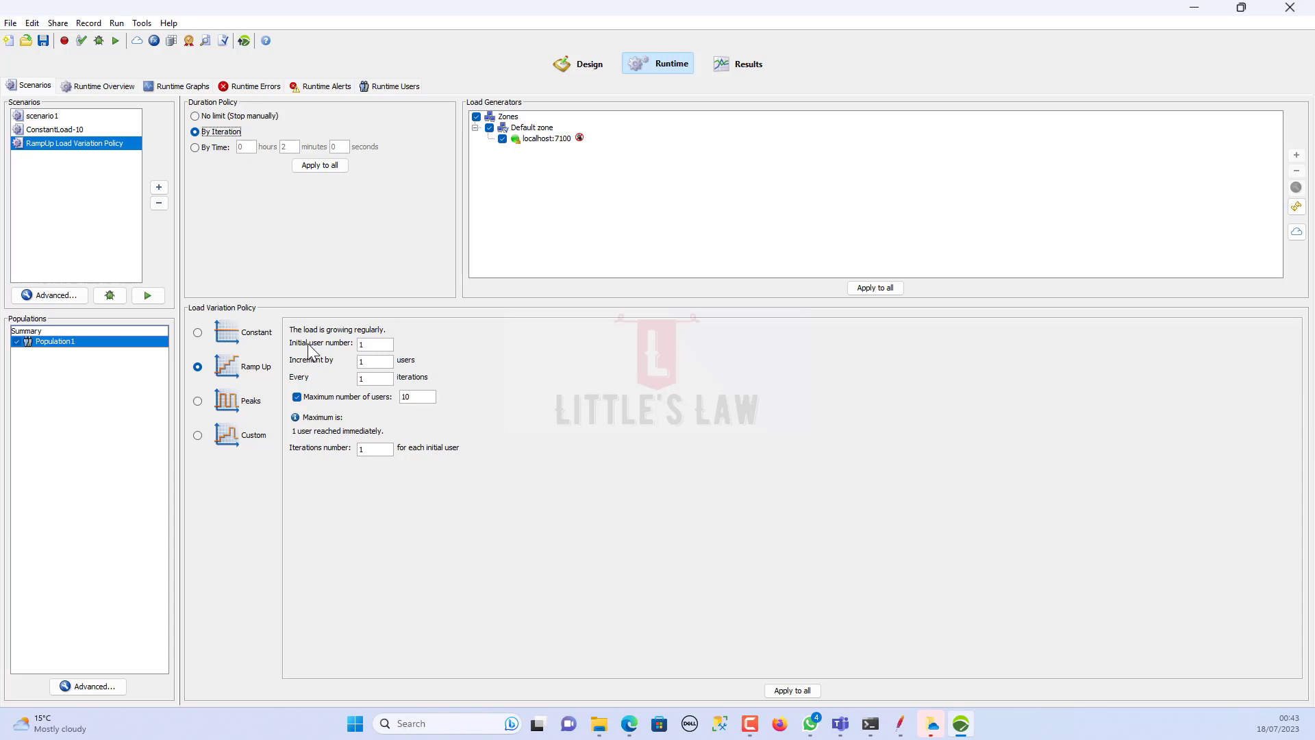
Step: Make the ramp-up add 1 user every 5 seconds, enter 10 iterations, then restore No limit
double_click(366, 344)
double_click(374, 378)
double_click(369, 361)
click(377, 448)
text(10)
click(211, 118)
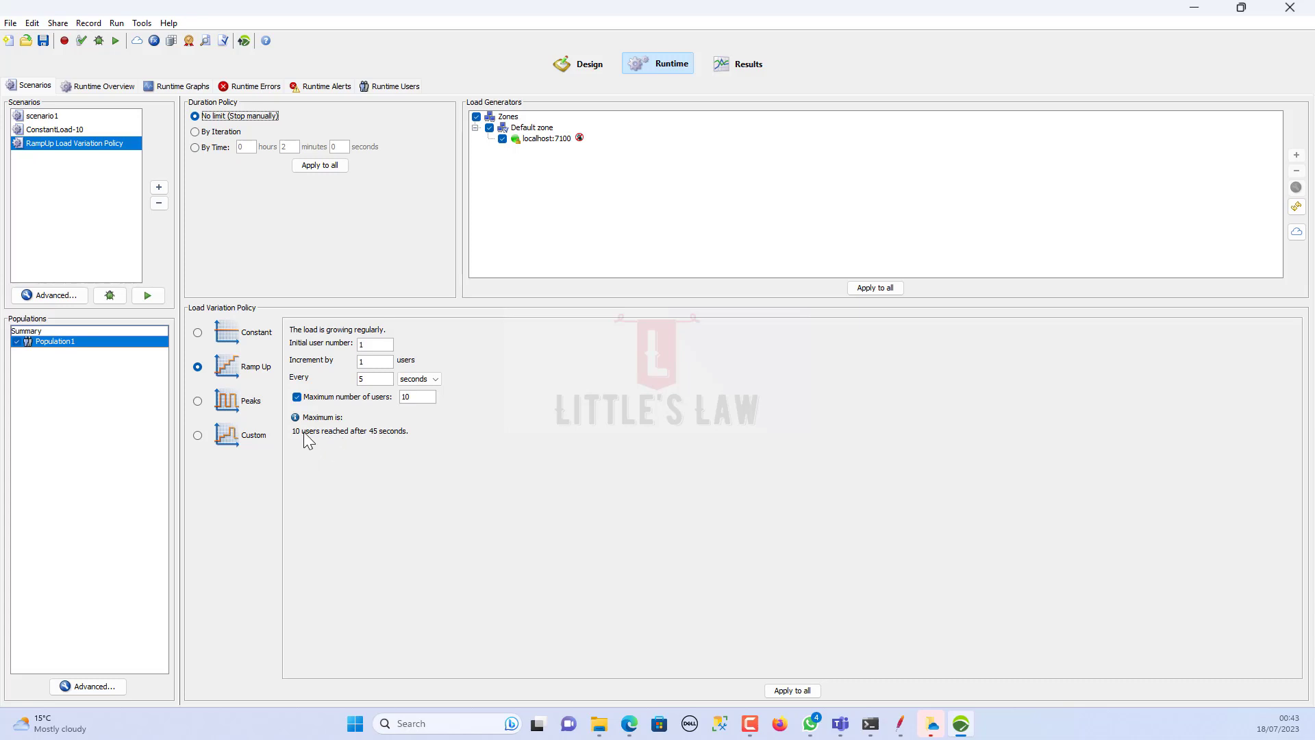
Step: Set Duration Policy to By Iteration, keeping 1 user added every 5 iterations, with Iterations number 50
click(225, 133)
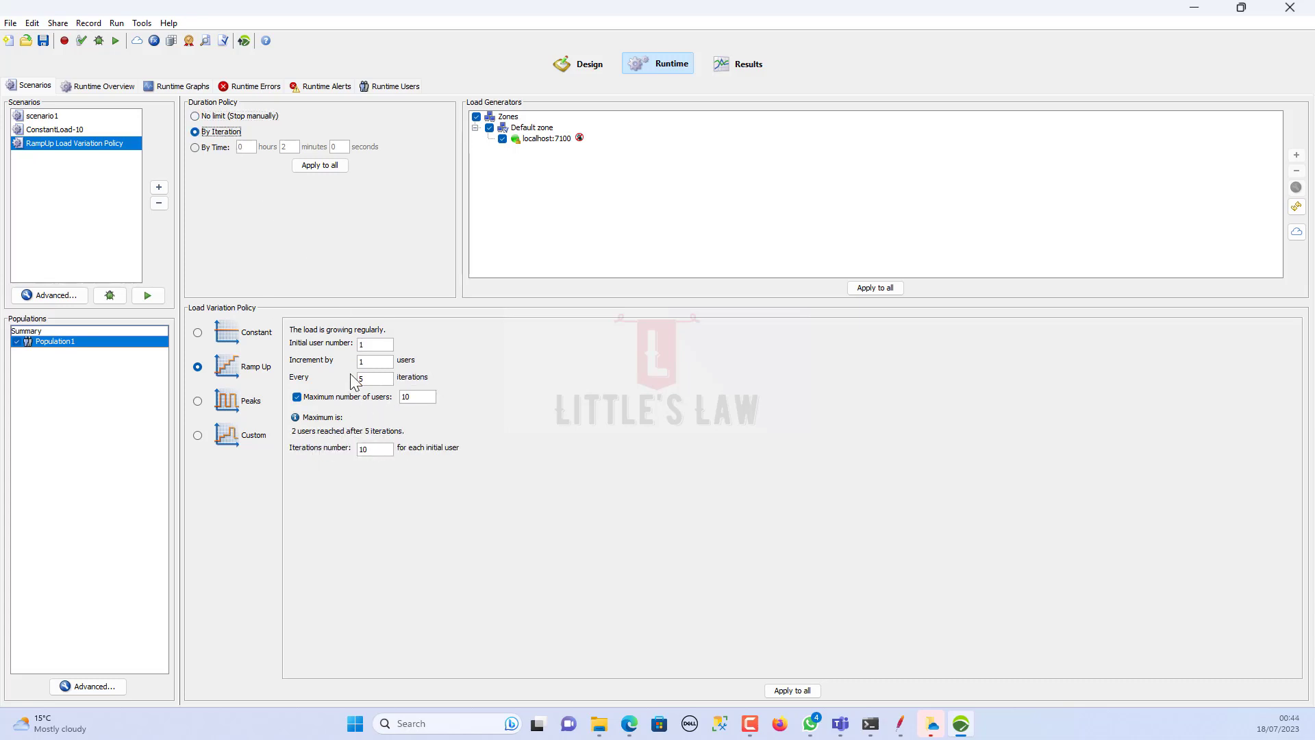
click(369, 347)
click(374, 361)
click(378, 382)
drag(419, 397, 389, 396)
click(365, 449)
drag(364, 448, 343, 446)
text(50)
Step: Save the project and launch the iteration-based run with NeoLoad Web data transfer disabled
click(44, 41)
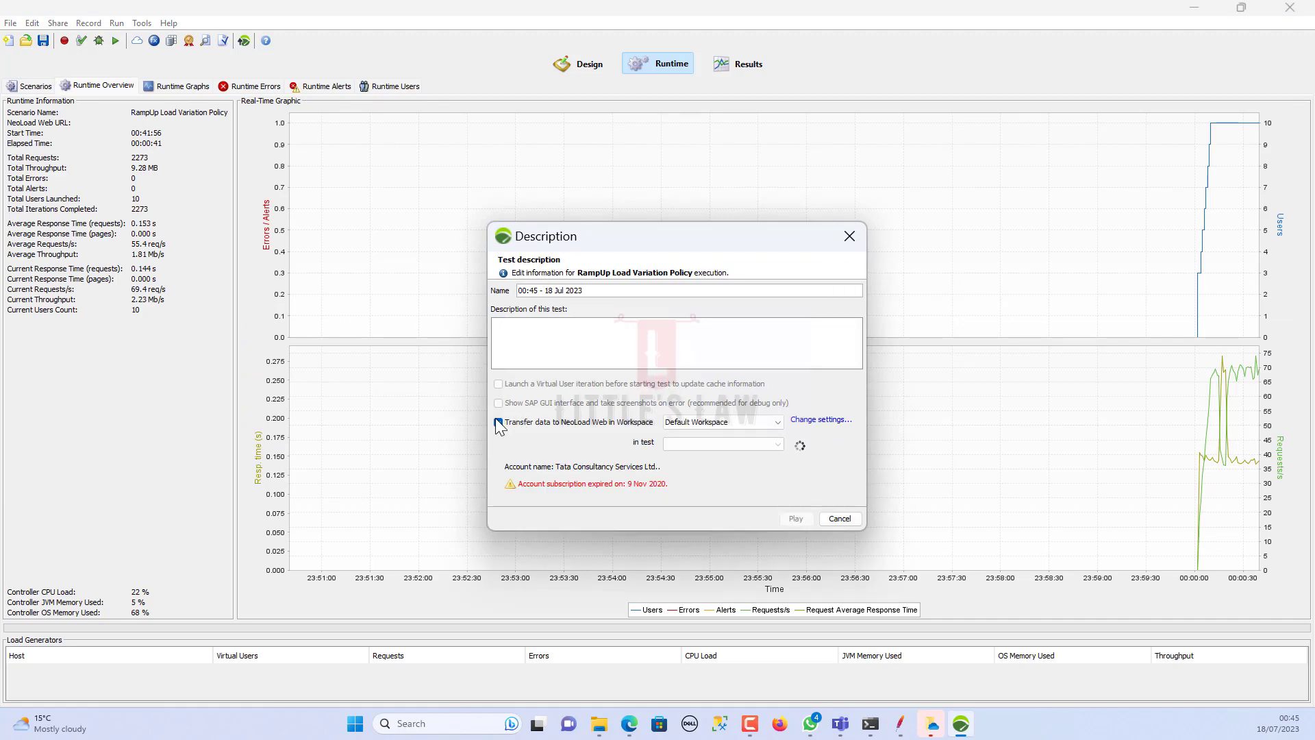
click(498, 423)
click(794, 518)
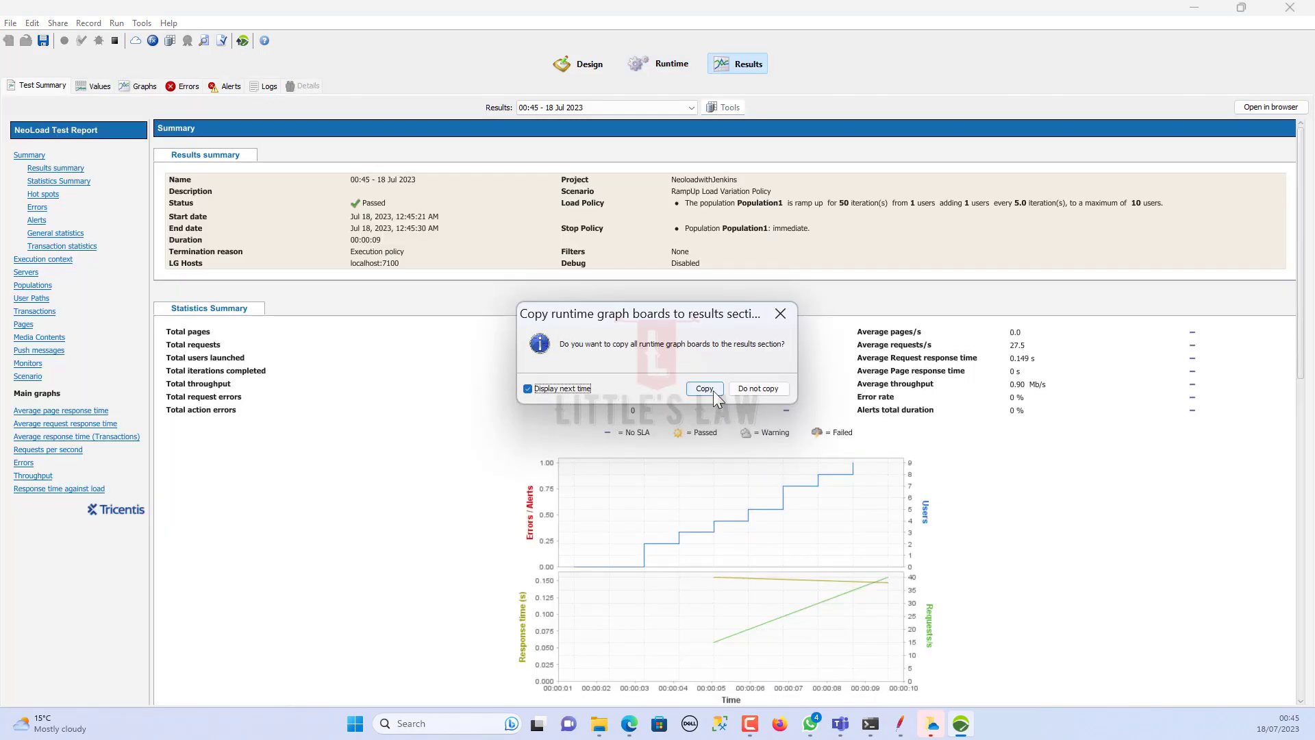
Step: Decline copying graphs, check the 275 Actions count under Transactions, then return to Runtime settings
click(745, 389)
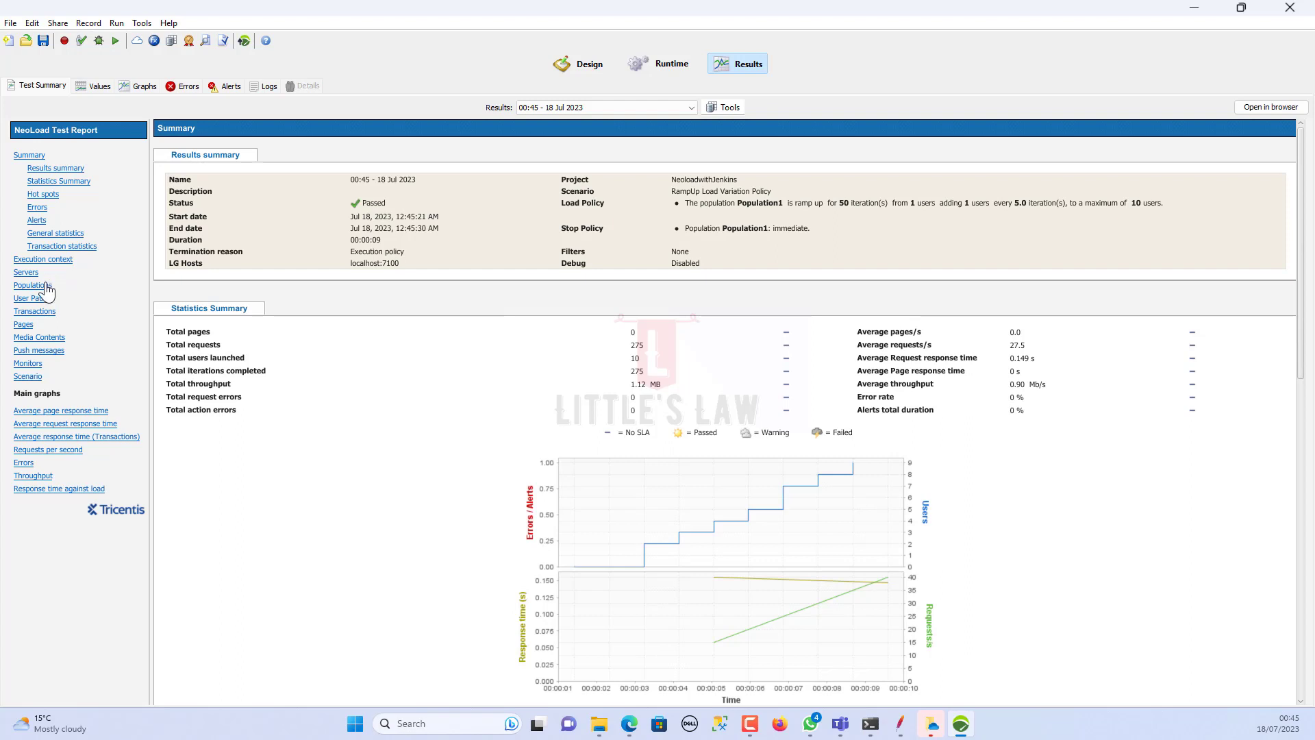
click(34, 311)
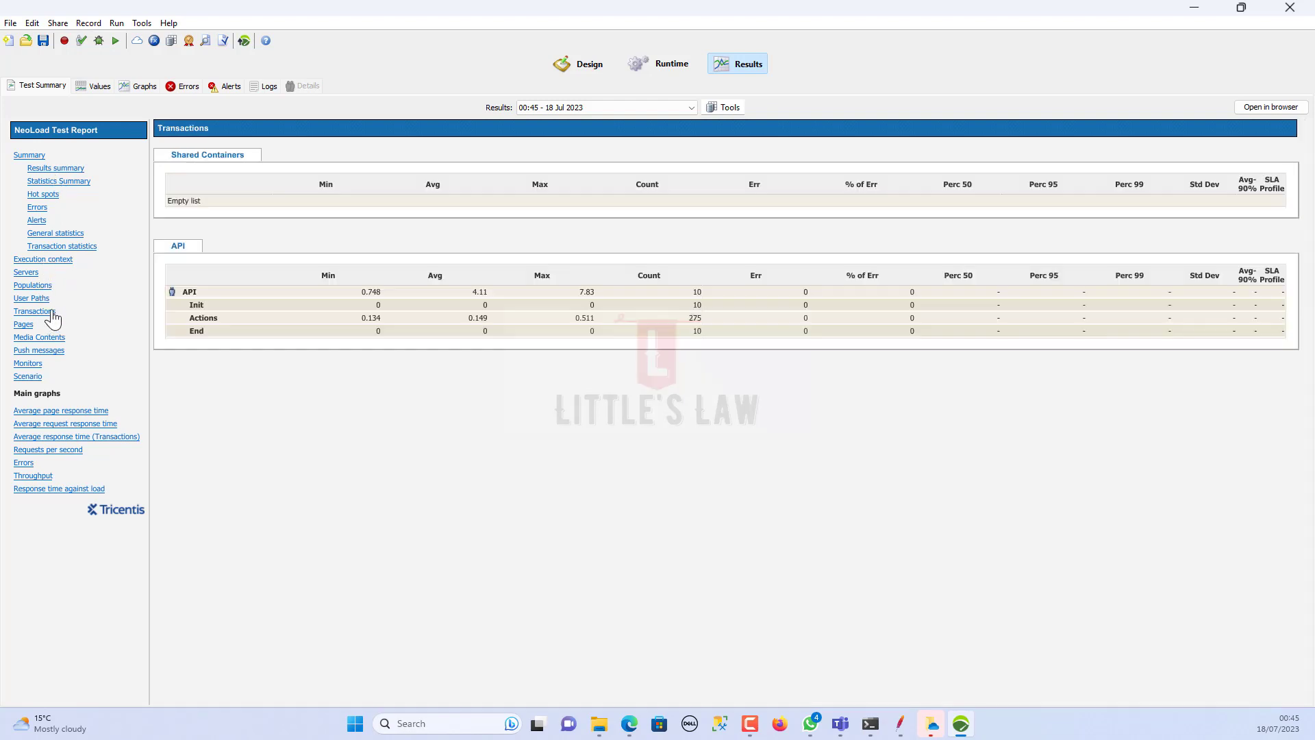
double_click(693, 318)
mouse_move(709, 316)
mouse_down()
mouse_move(691, 322)
mouse_move(704, 322)
mouse_up()
click(37, 169)
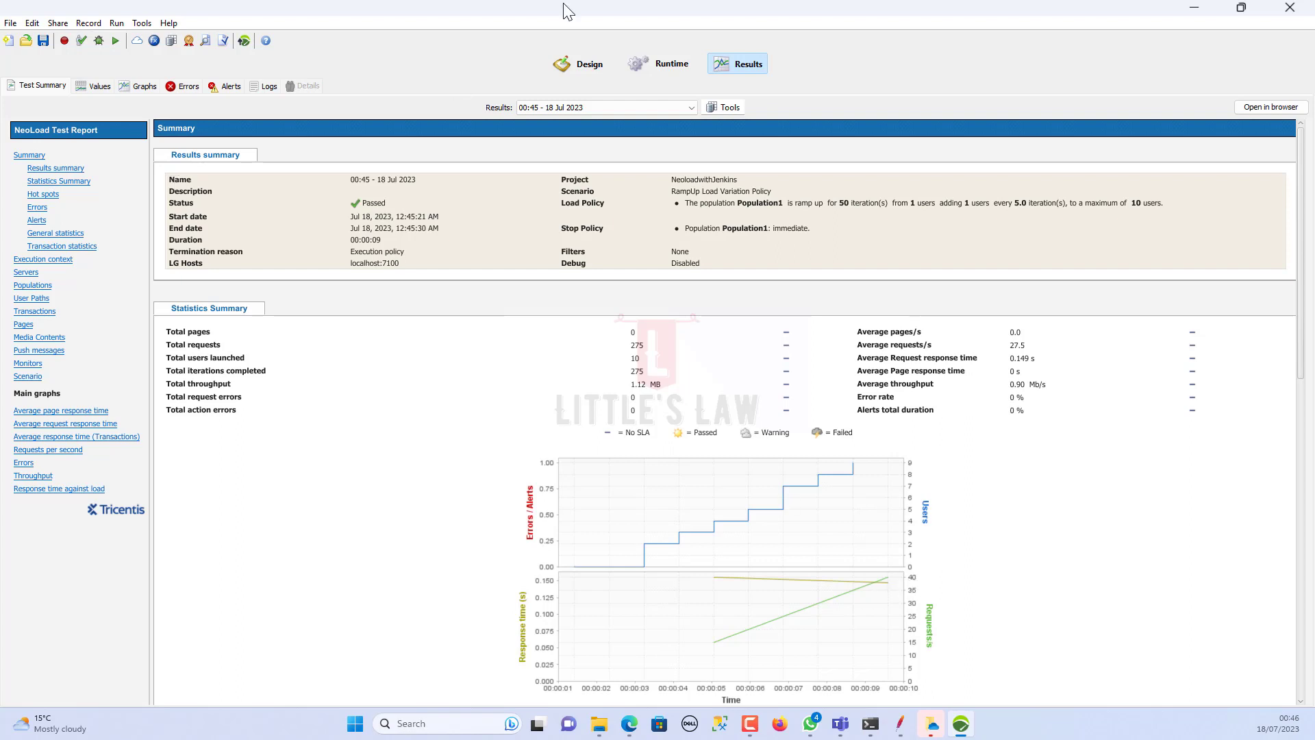
click(650, 64)
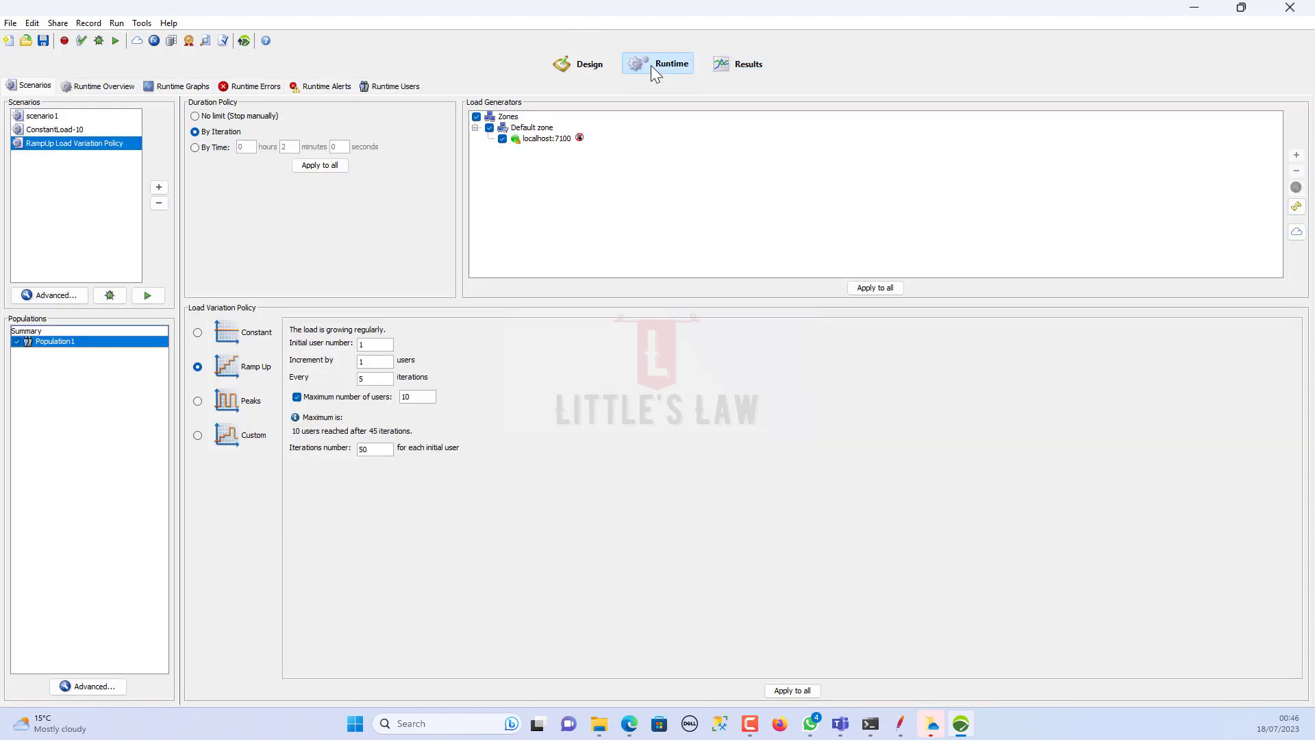
Step: Change the Iterations number from 50 to 1000
double_click(382, 449)
text(1000)
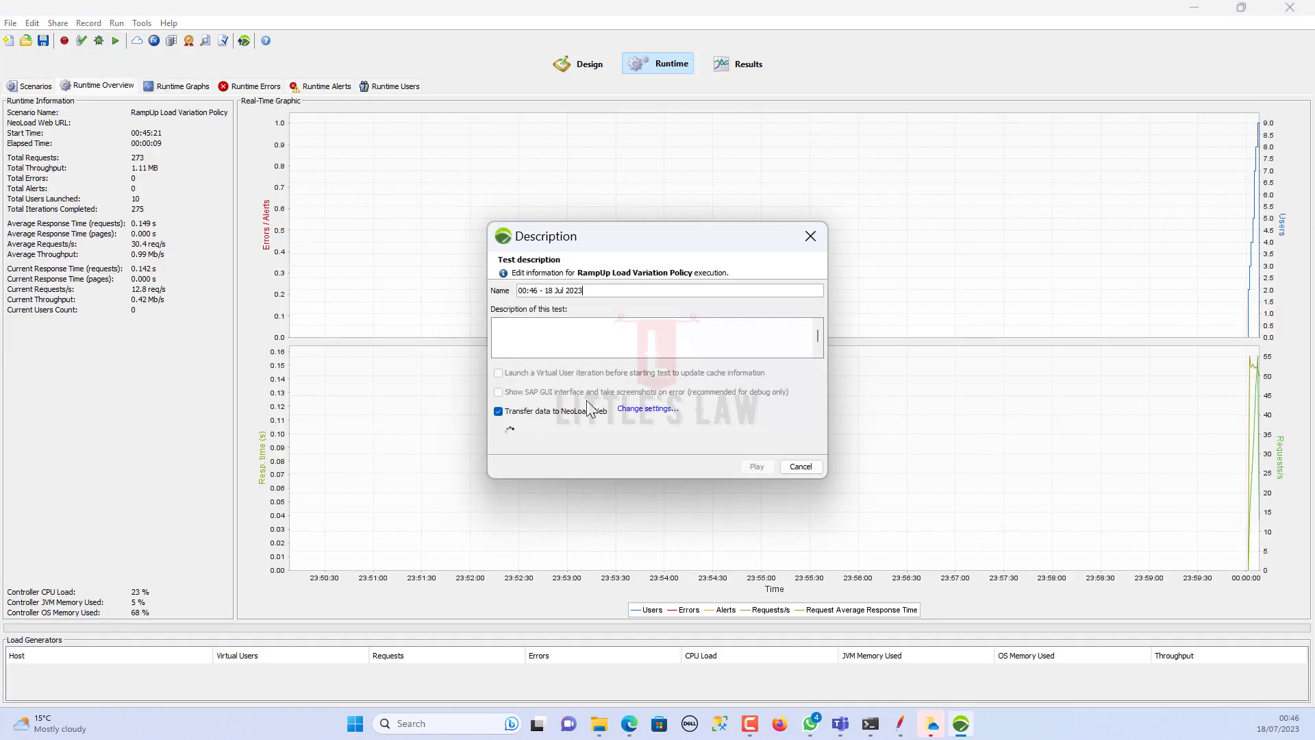
Step: Launch the 1000-iteration run without NeoLoad Web transfer and view the Scenarios settings mid-run
click(500, 425)
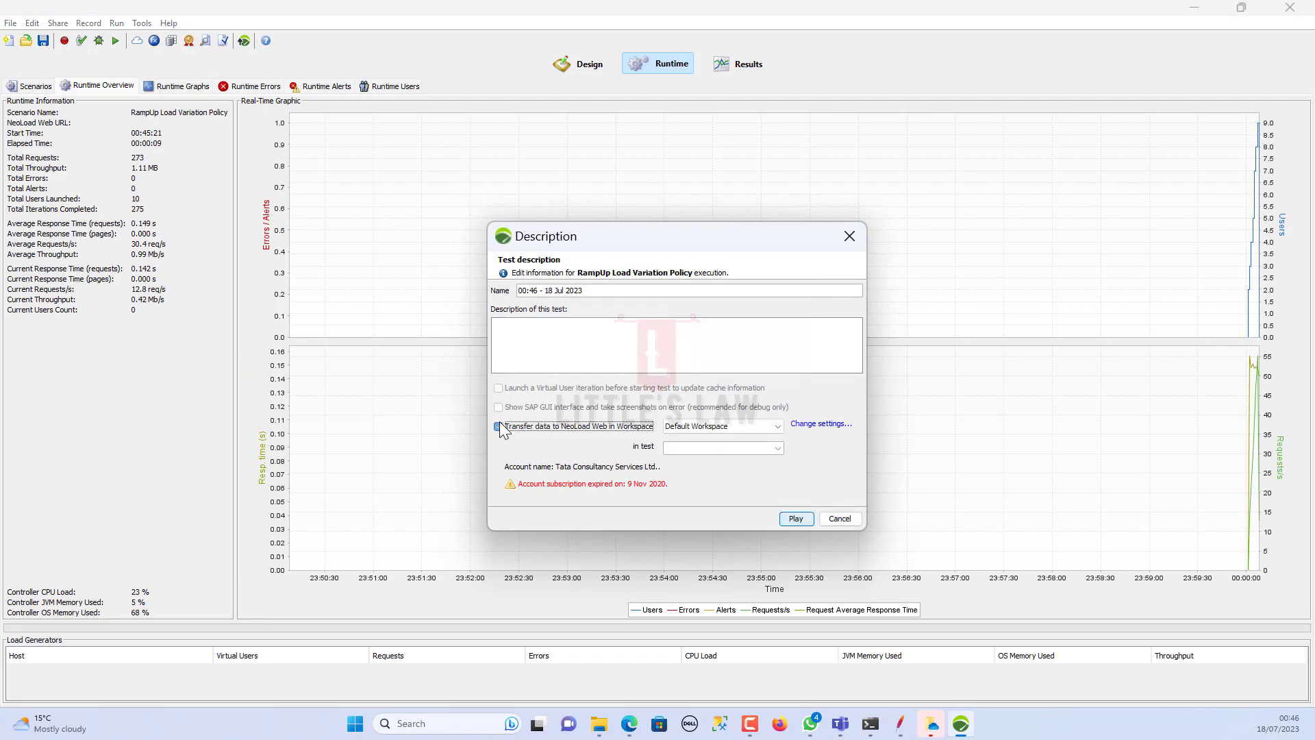
click(797, 518)
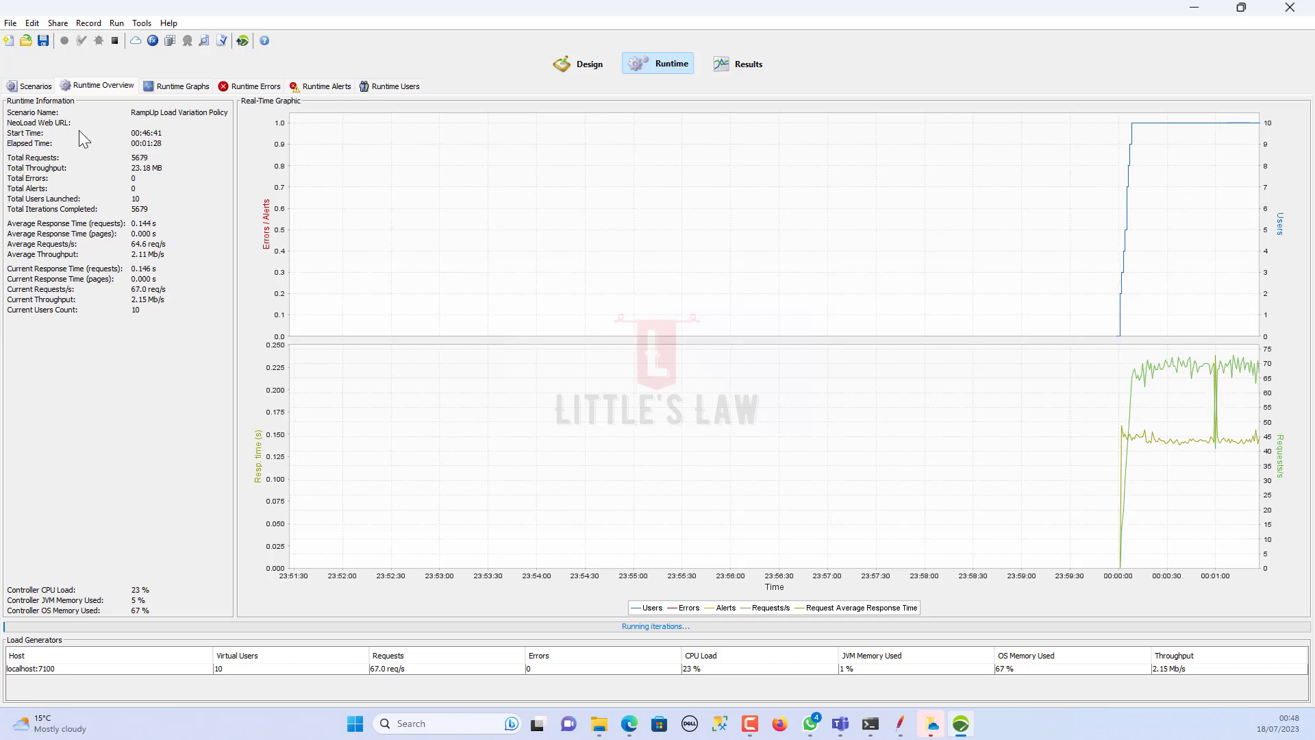
click(34, 87)
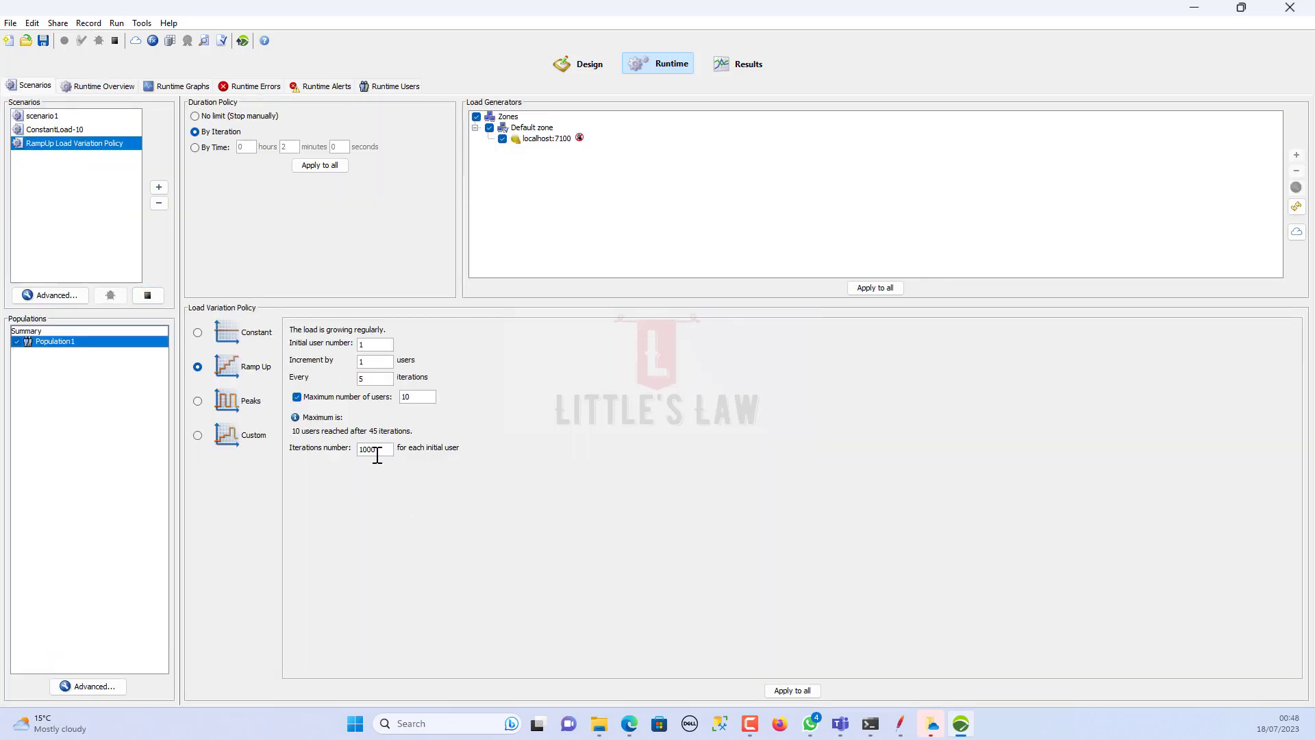
Step: Check the 1000 iterations setting, then return to the Runtime Overview until the run completes
drag(382, 450, 361, 446)
click(99, 86)
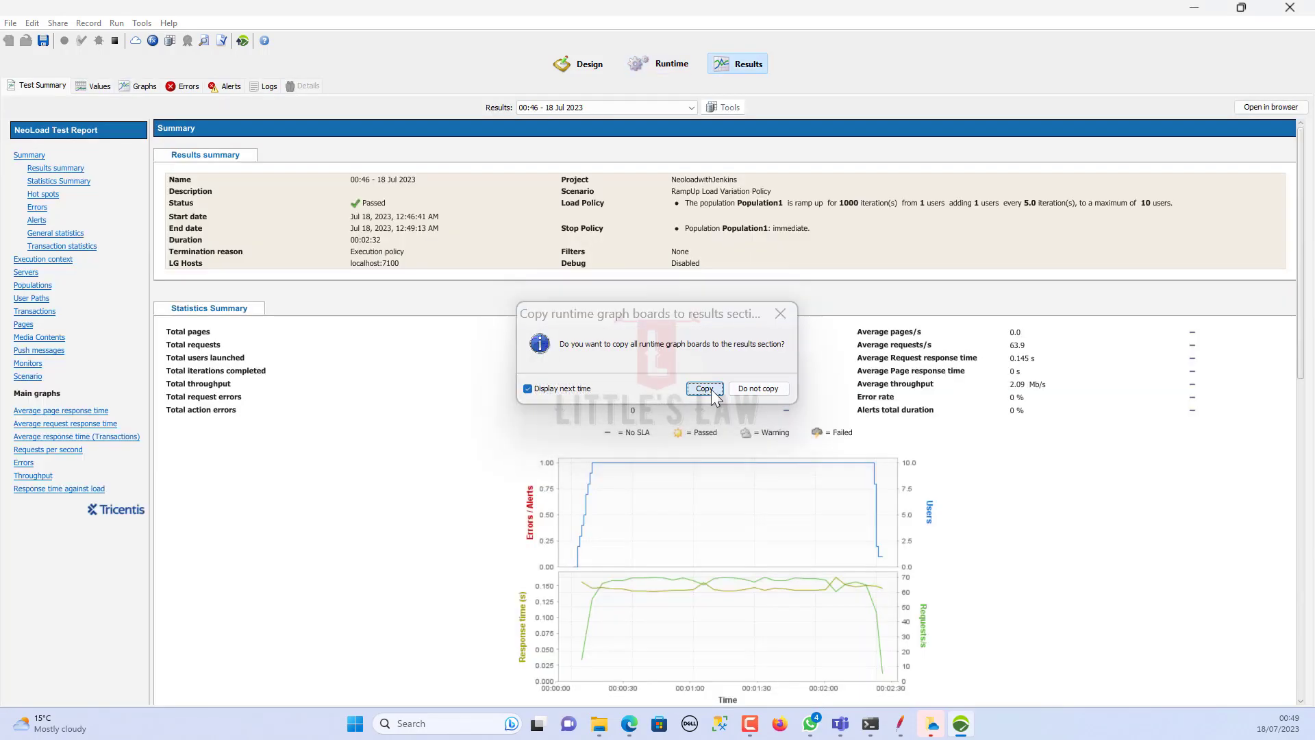
Step: Copy the runtime graphs into results, check the 9,775 Actions count, and return to Runtime settings
click(705, 389)
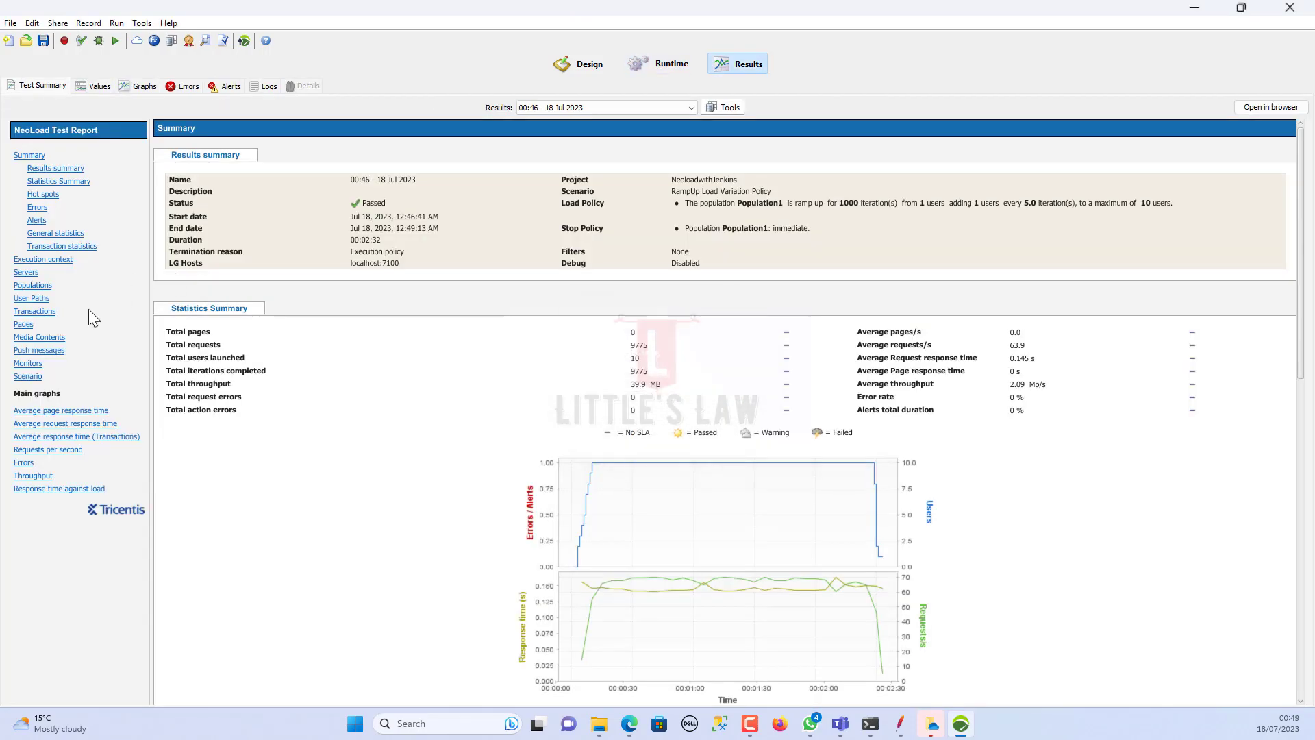
click(51, 311)
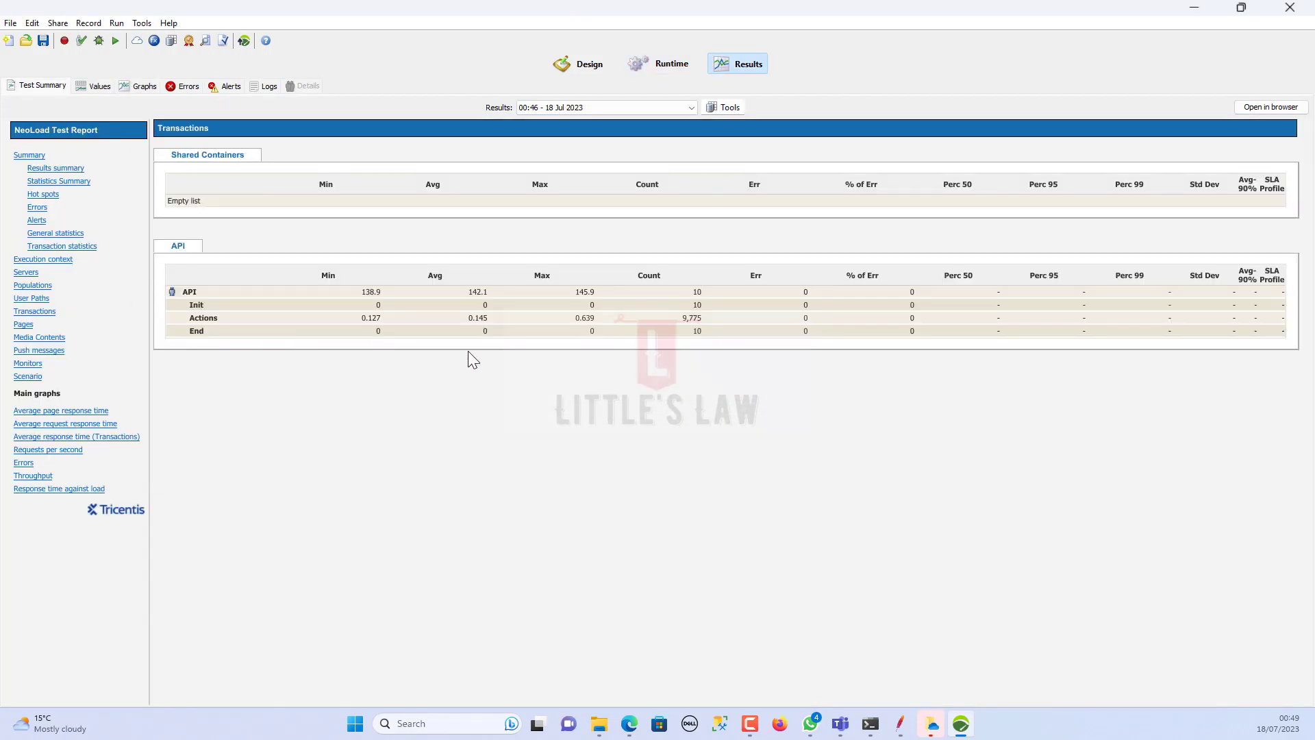
double_click(690, 318)
click(659, 64)
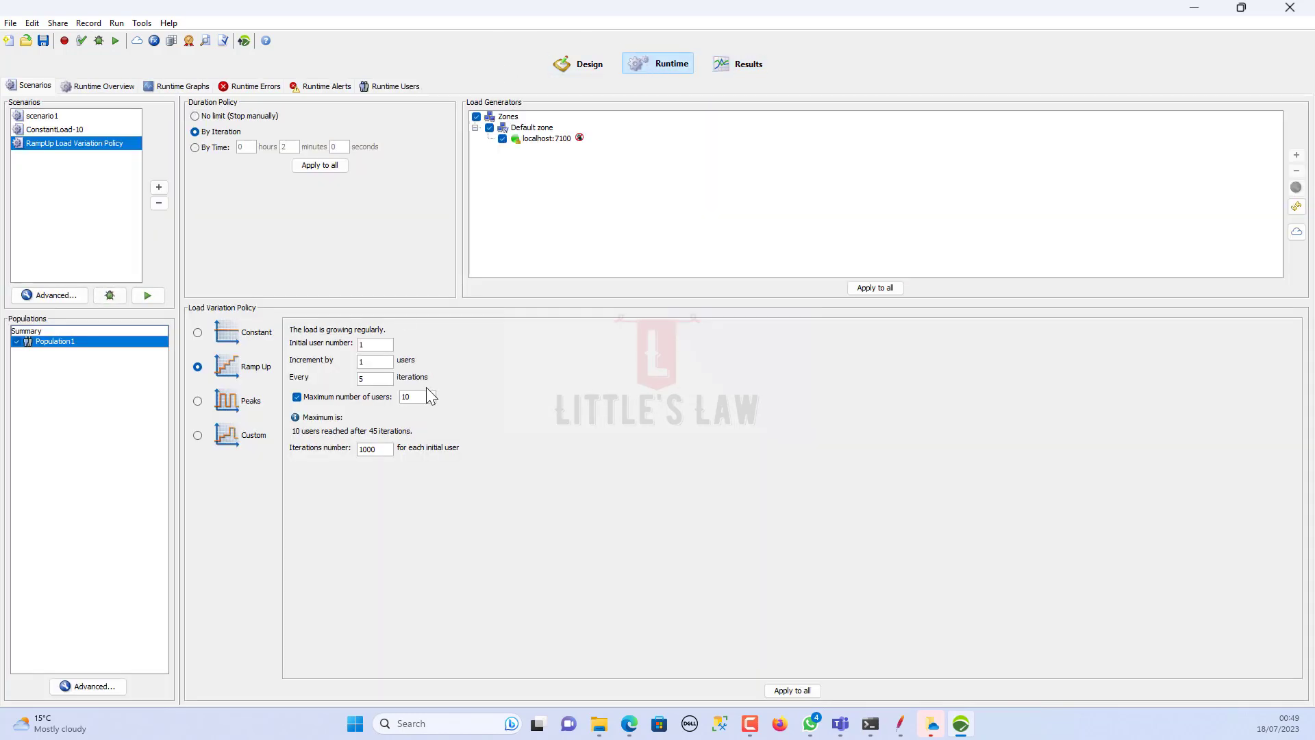
drag(418, 398, 352, 385)
drag(382, 450, 317, 439)
click(209, 115)
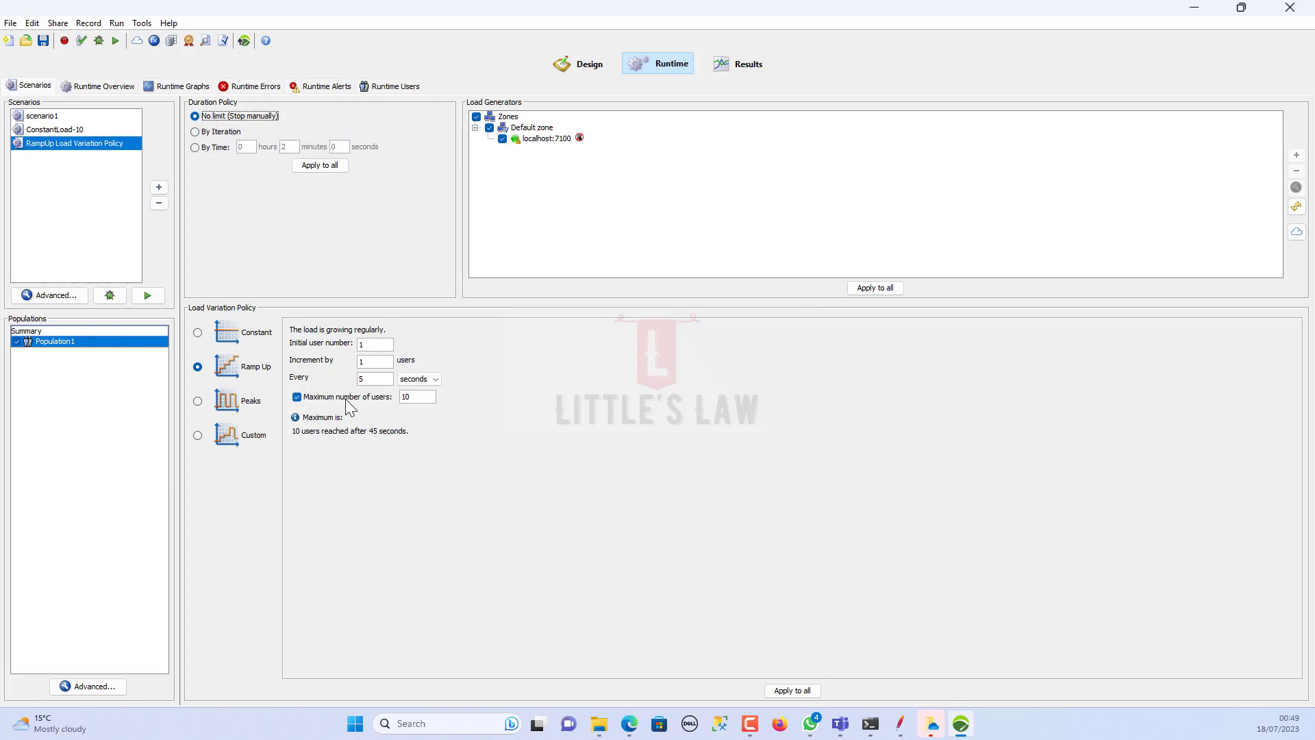
click(407, 403)
click(218, 134)
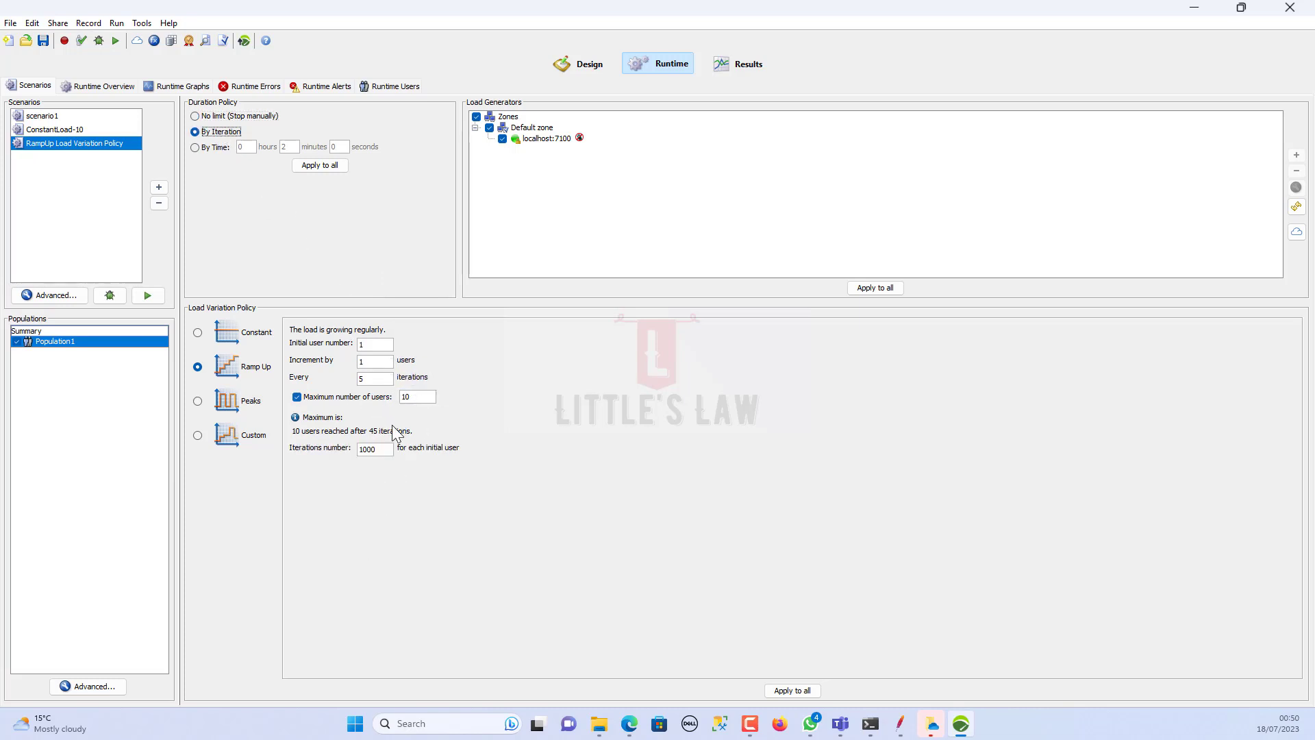
drag(382, 452, 357, 449)
drag(420, 397, 372, 388)
Step: Switch Duration Policy to By Time and change the duration from 2 minutes to 1 minute
click(200, 147)
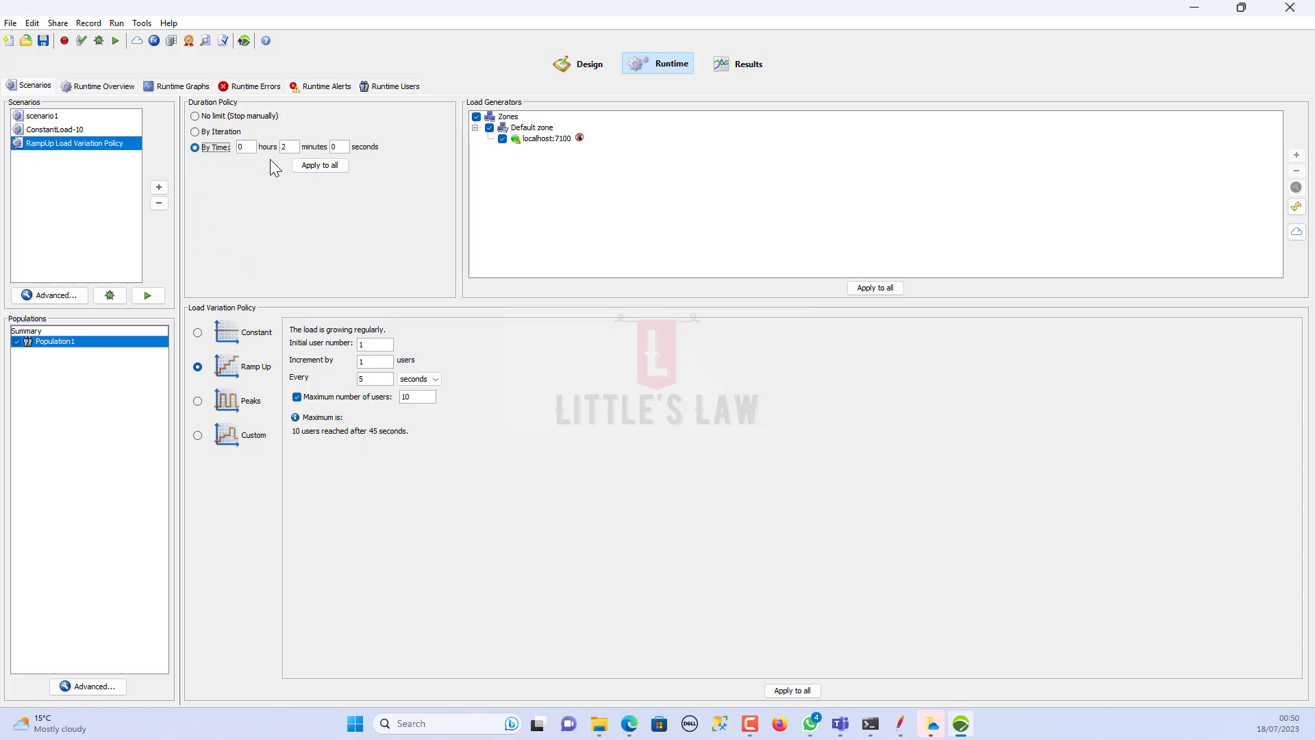
double_click(287, 147)
drag(371, 342, 296, 341)
drag(381, 362, 288, 378)
drag(381, 379, 250, 366)
double_click(288, 148)
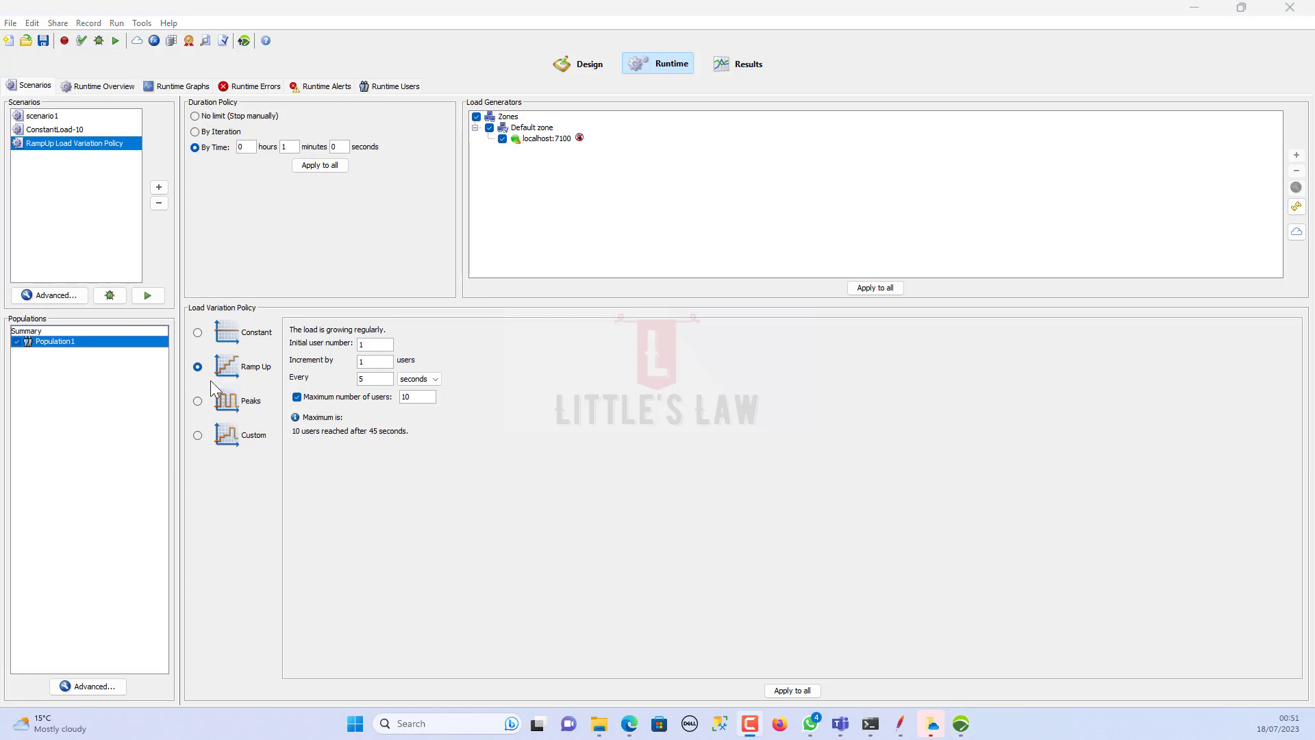
Step: Start the time-based run with NeoLoad Web transfer unchecked and view the Scenarios tab
click(117, 43)
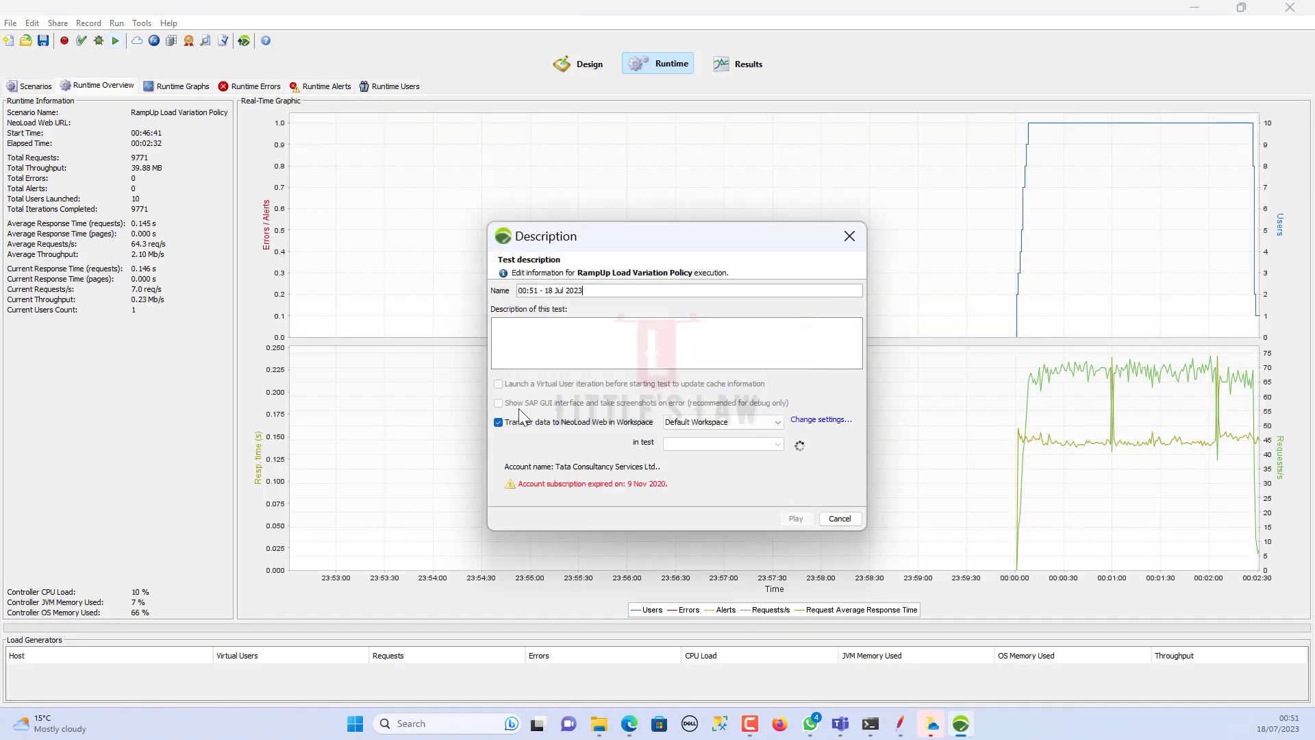
click(499, 422)
click(793, 518)
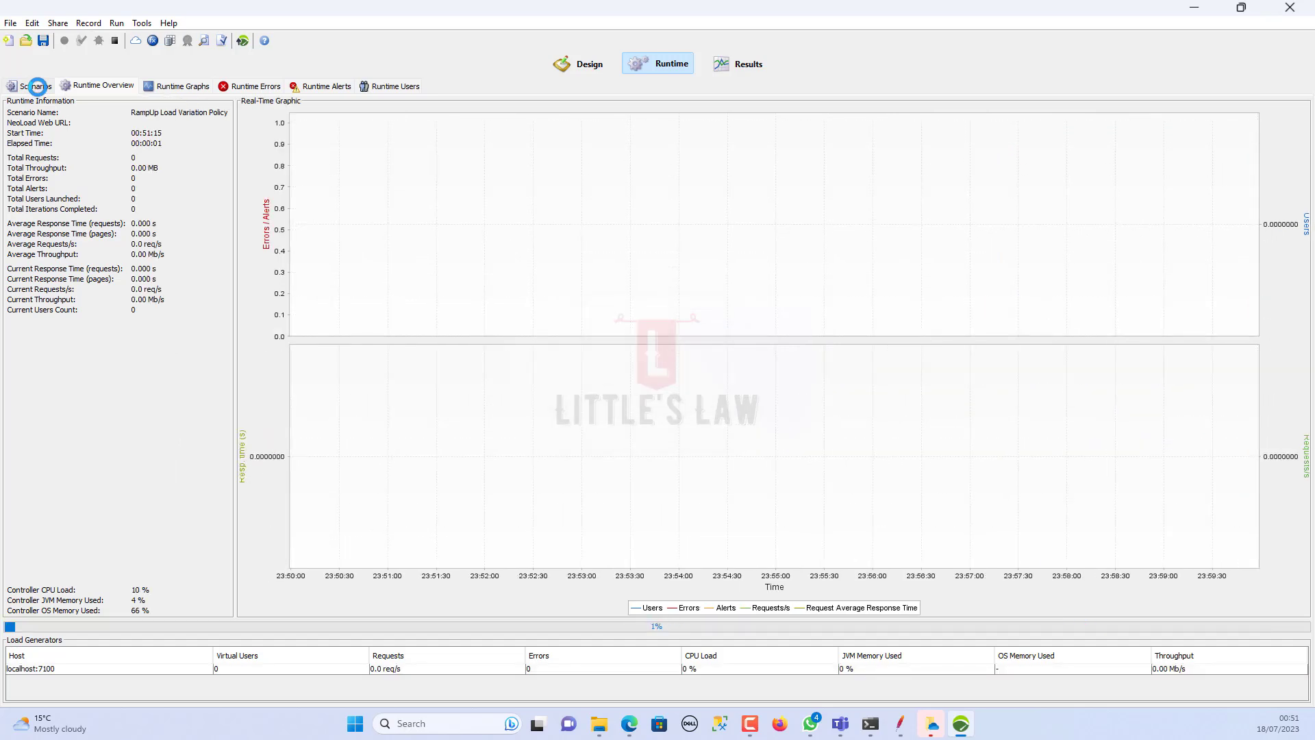
click(38, 86)
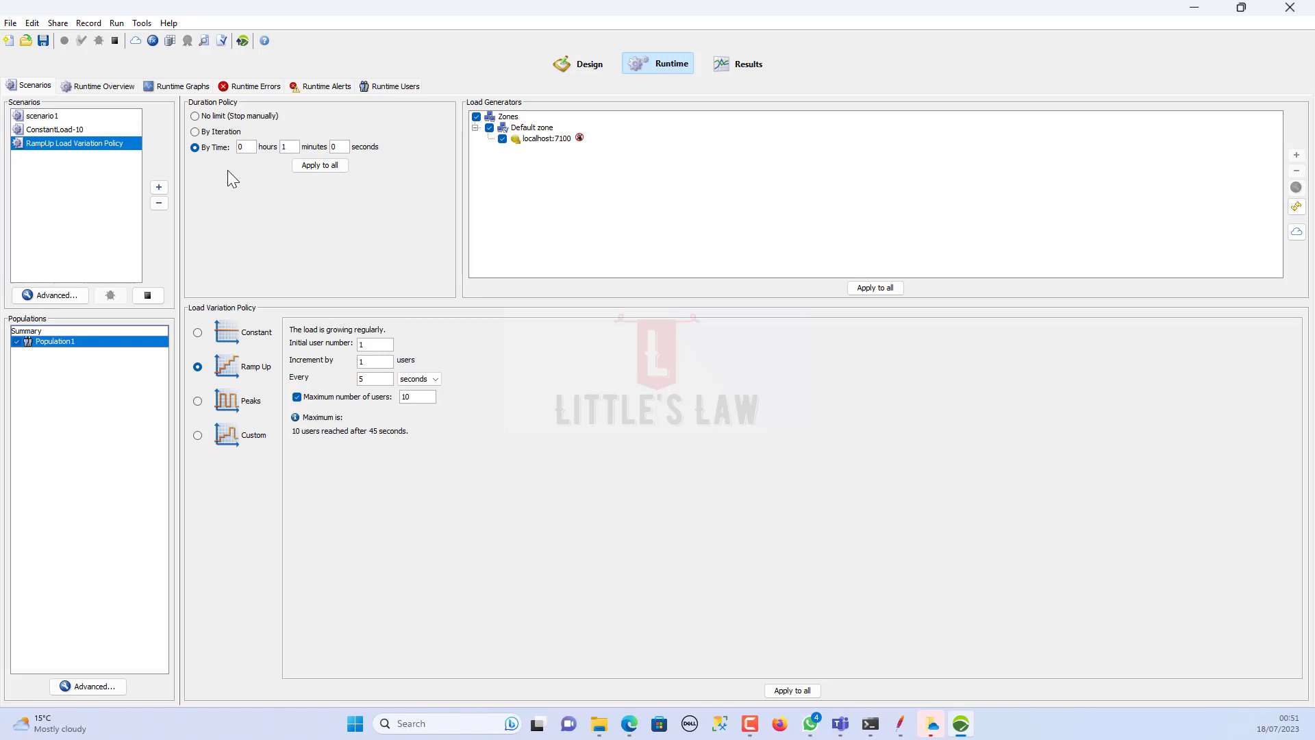
Step: Switch to the Runtime Overview and watch the 1-minute run finish
click(104, 85)
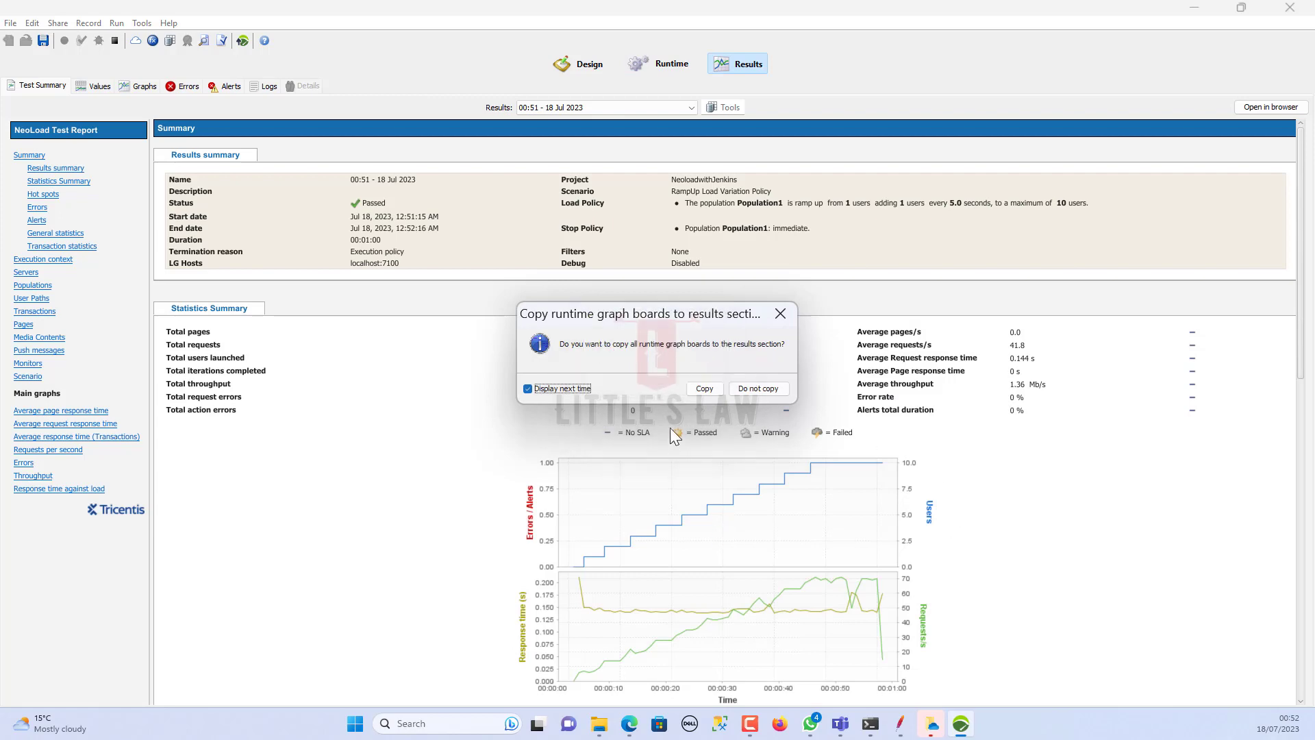
Step: Dismiss the graph-copy prompt and check the 00:01:00 duration and ramp-to-10-users load policy
click(703, 389)
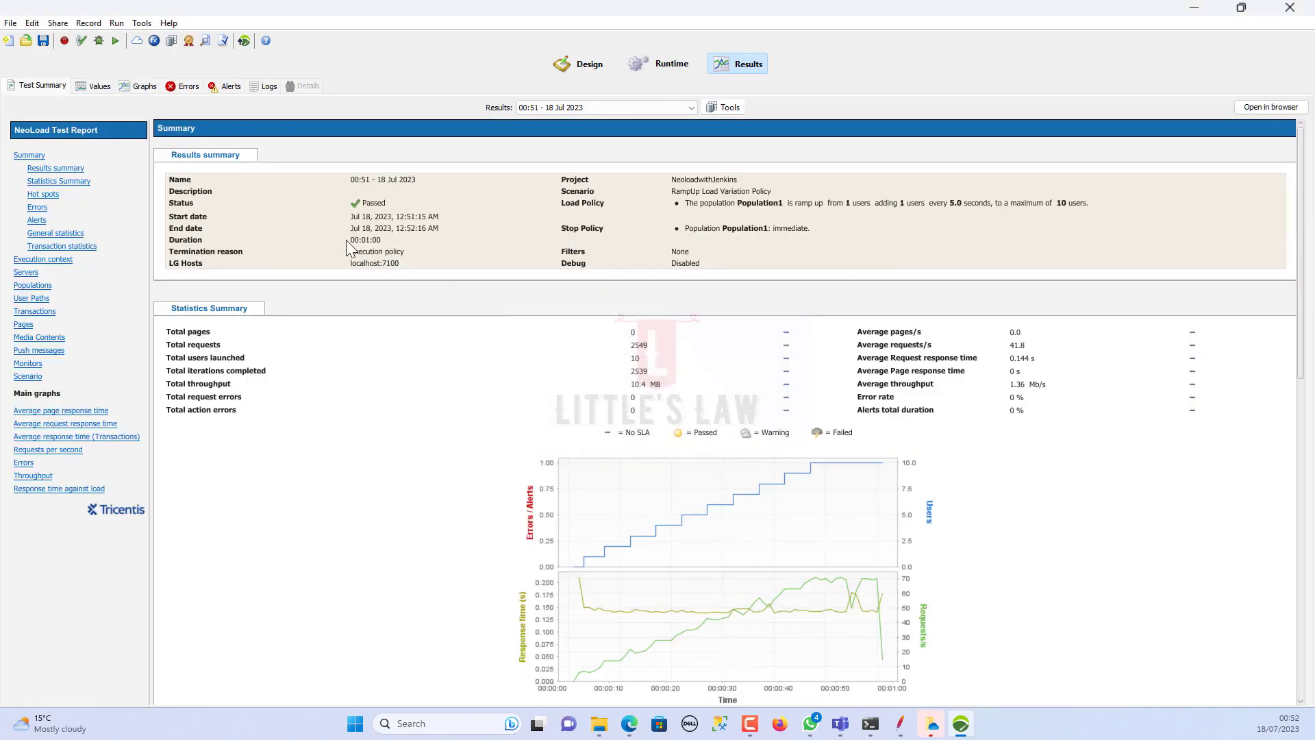
drag(355, 240, 381, 241)
drag(685, 202, 1115, 205)
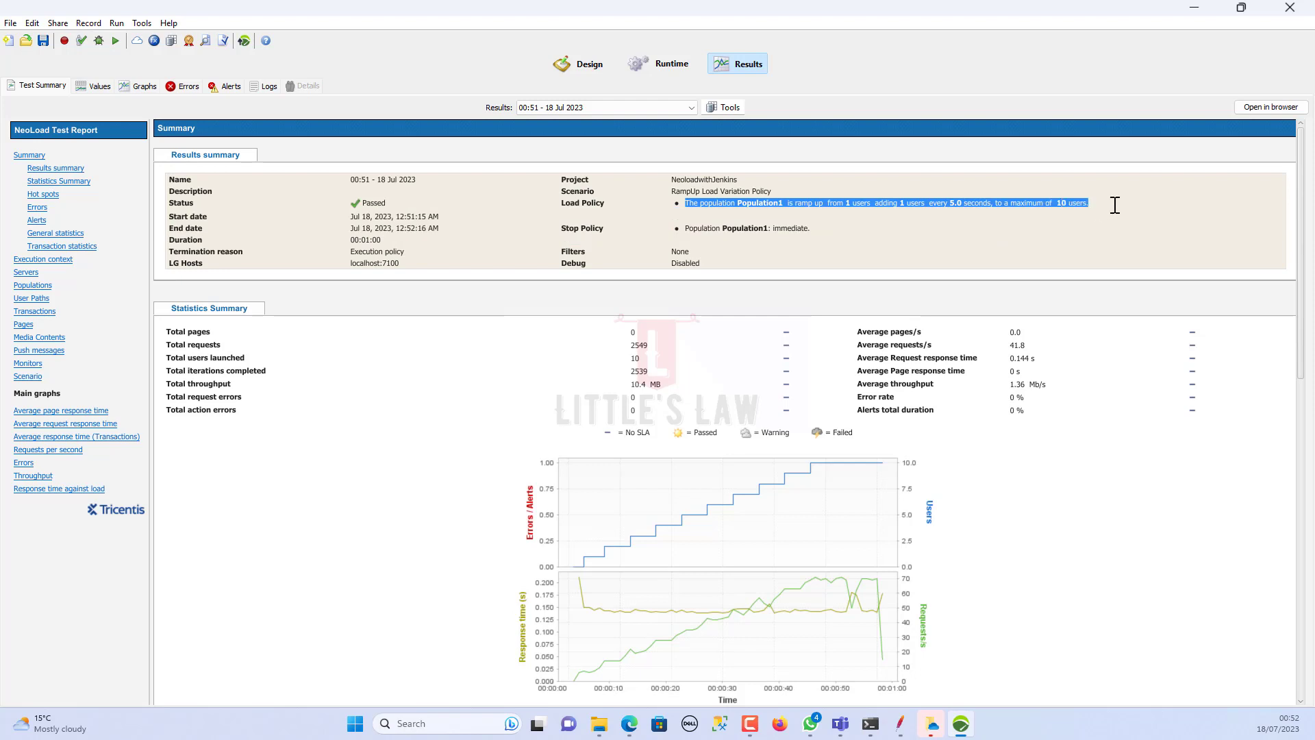
click(1072, 220)
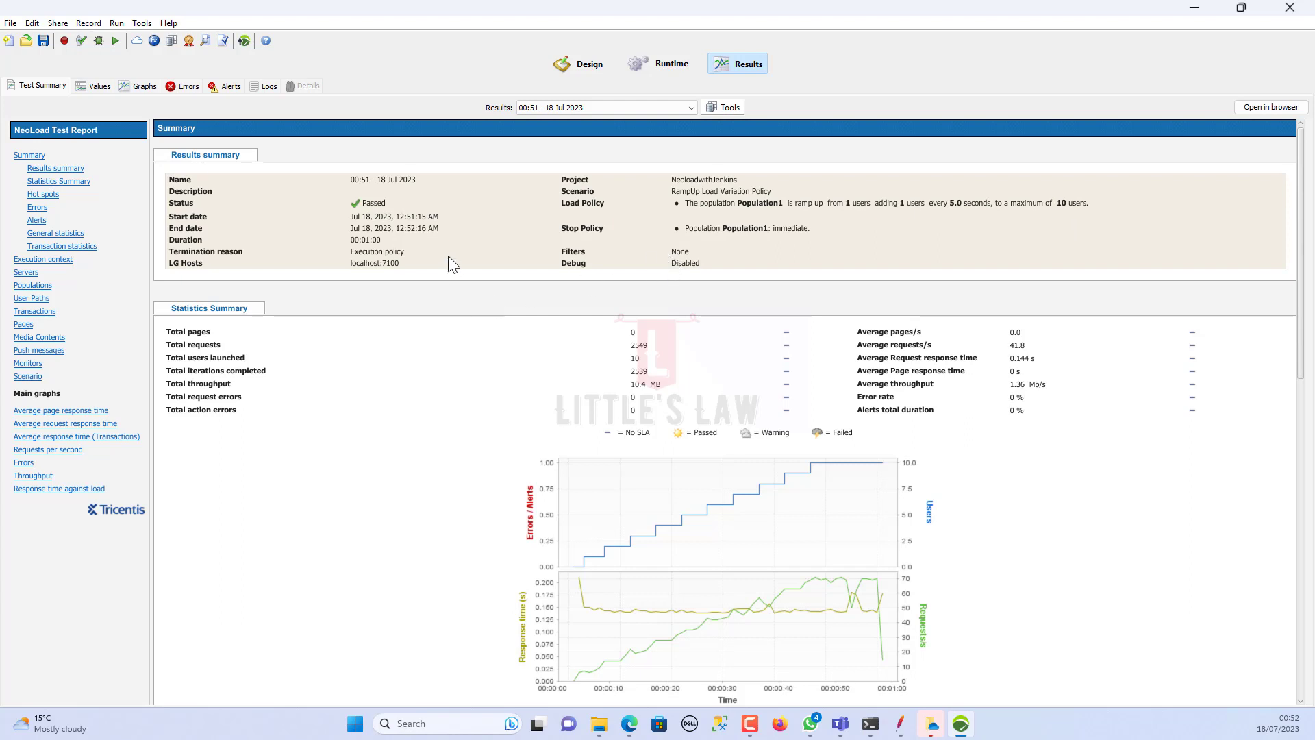
drag(359, 240, 383, 240)
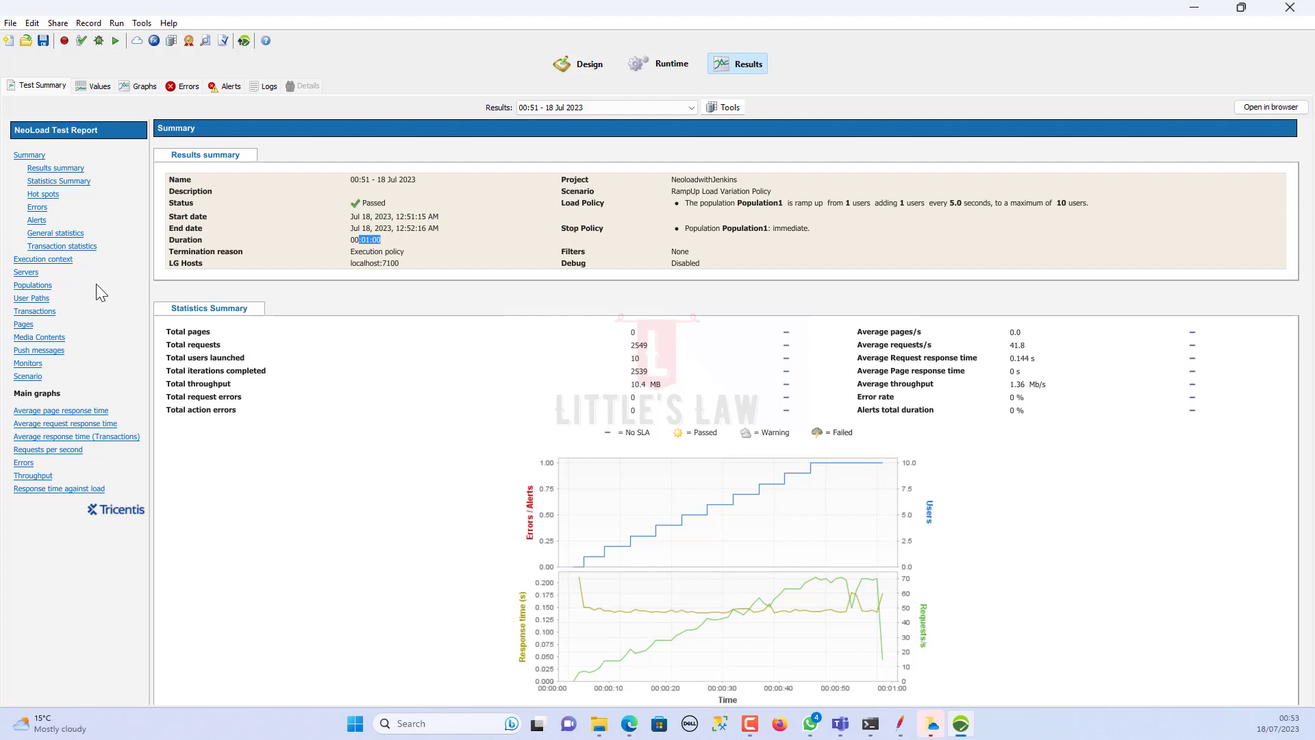
Step: In Runtime, set RampUp to add 5 users every 15 seconds up to 250 users maximum
click(663, 63)
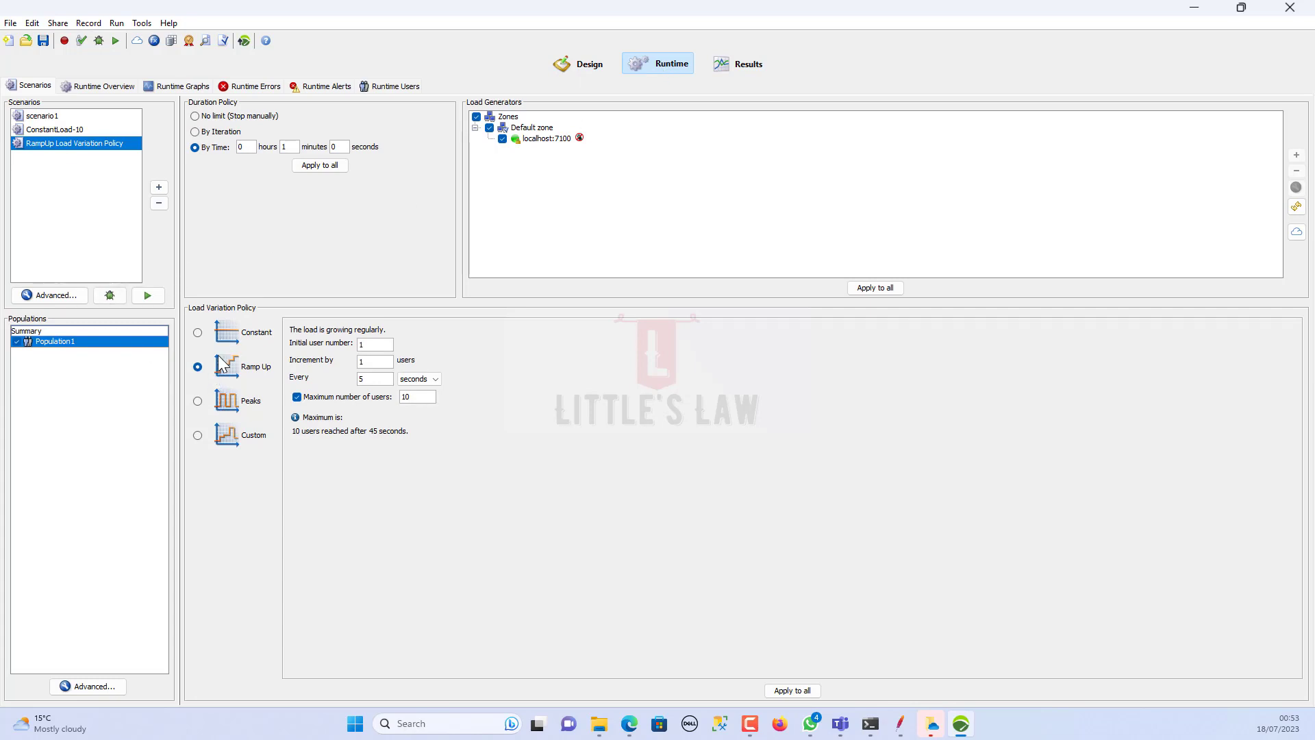
drag(376, 347, 322, 343)
drag(367, 364, 304, 383)
text(5)
text(1)
key(BackSpace)
text(30)
drag(389, 380, 296, 383)
text(15)
drag(420, 396, 354, 401)
text(250)
Step: Enter 1 hour and 10 minutes as the By Time duration
drag(244, 147, 182, 151)
text(1)
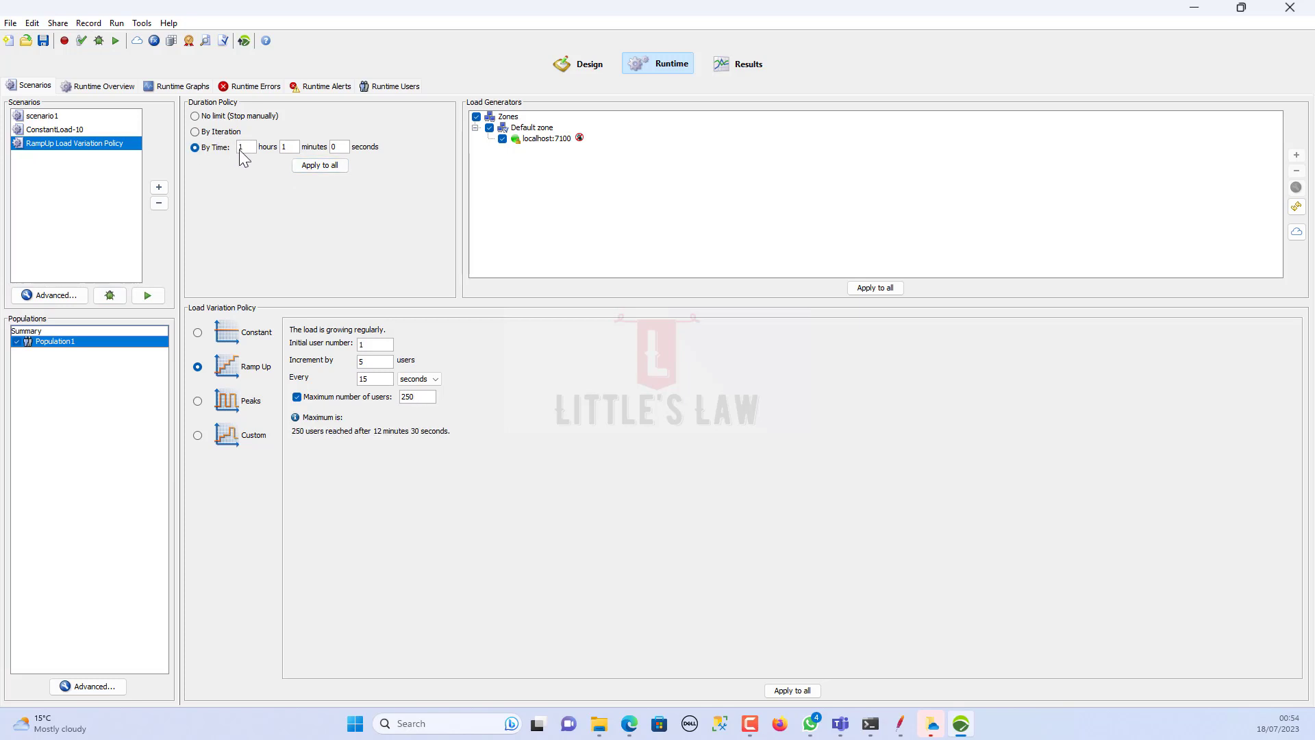
drag(287, 147, 258, 146)
text(0)
text(1)
text(0)
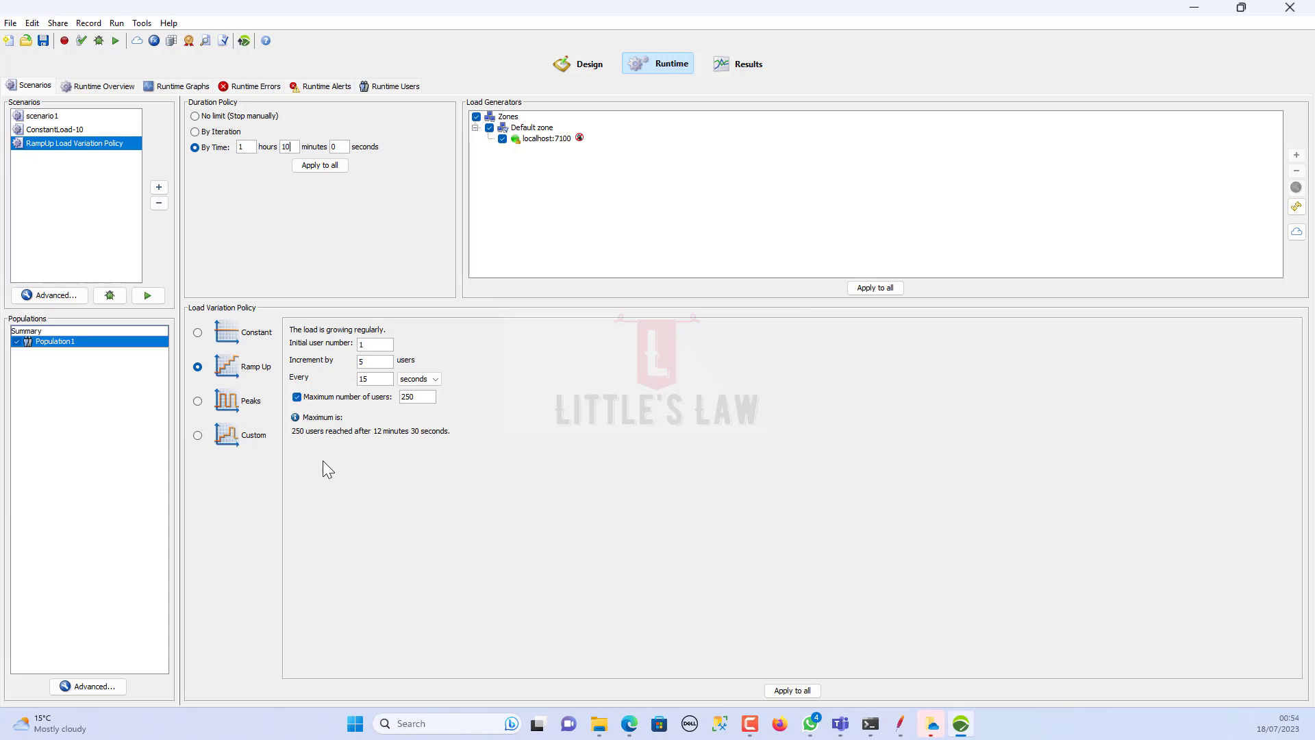